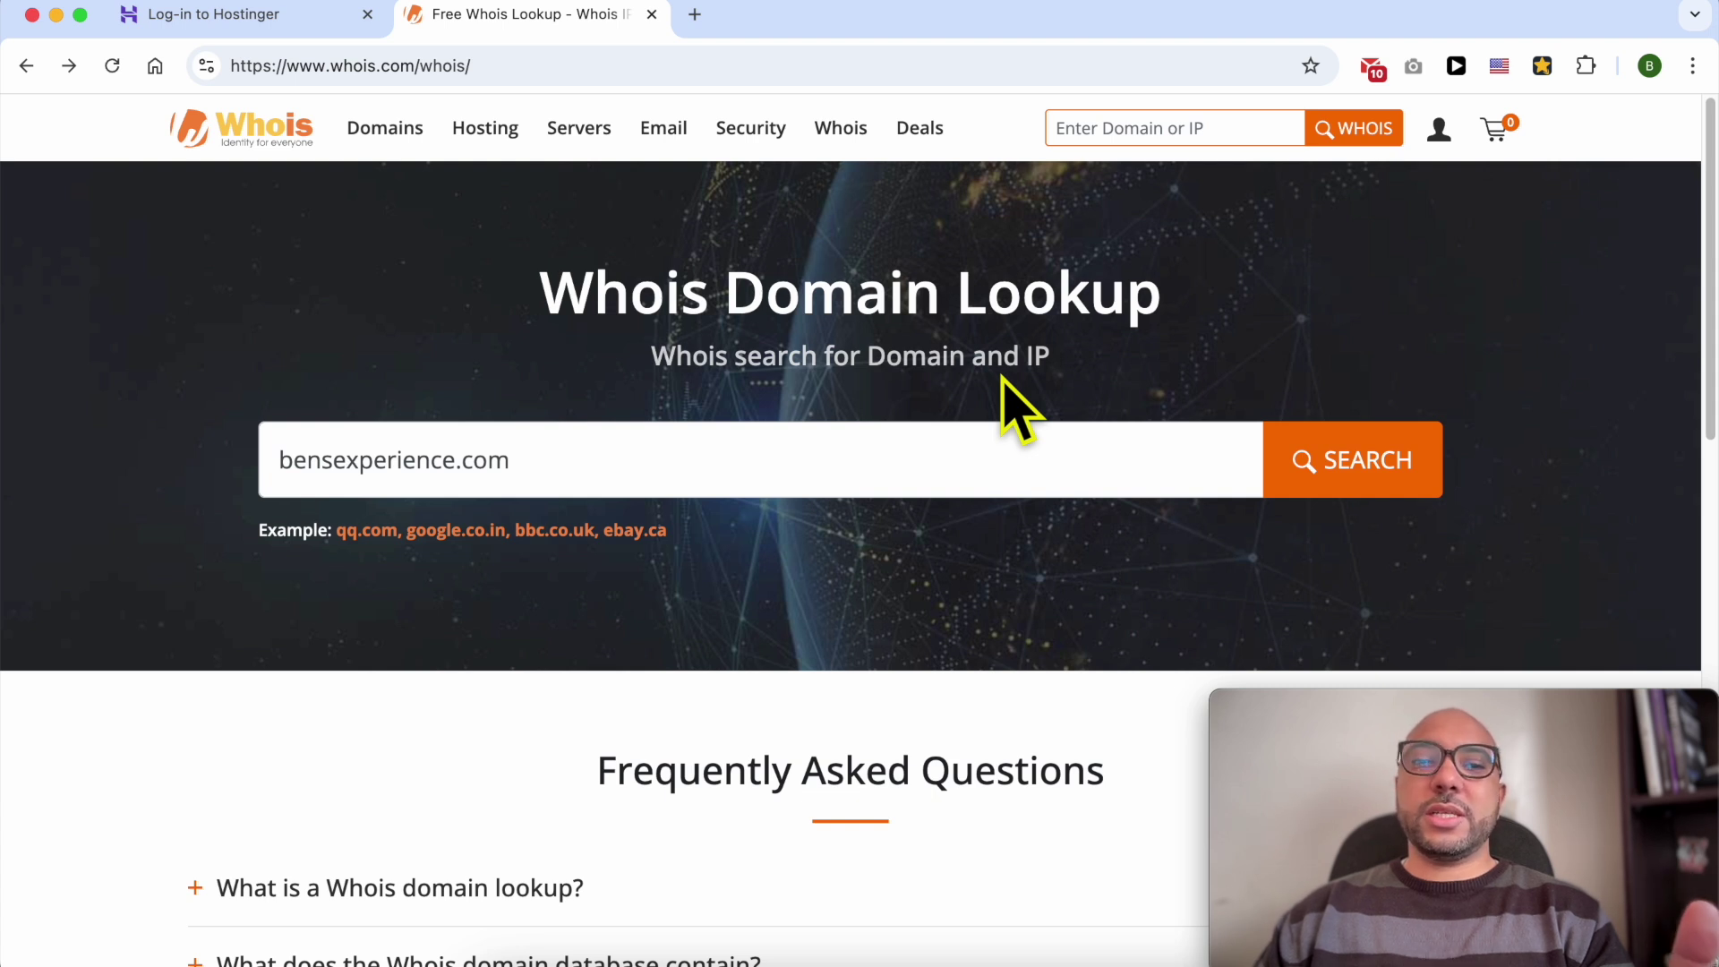
Run the Whois lookup for bensexperience.com and dismiss the hosting overlay over the results
{"action": "left_click", "coordinate": [1416, 492]}
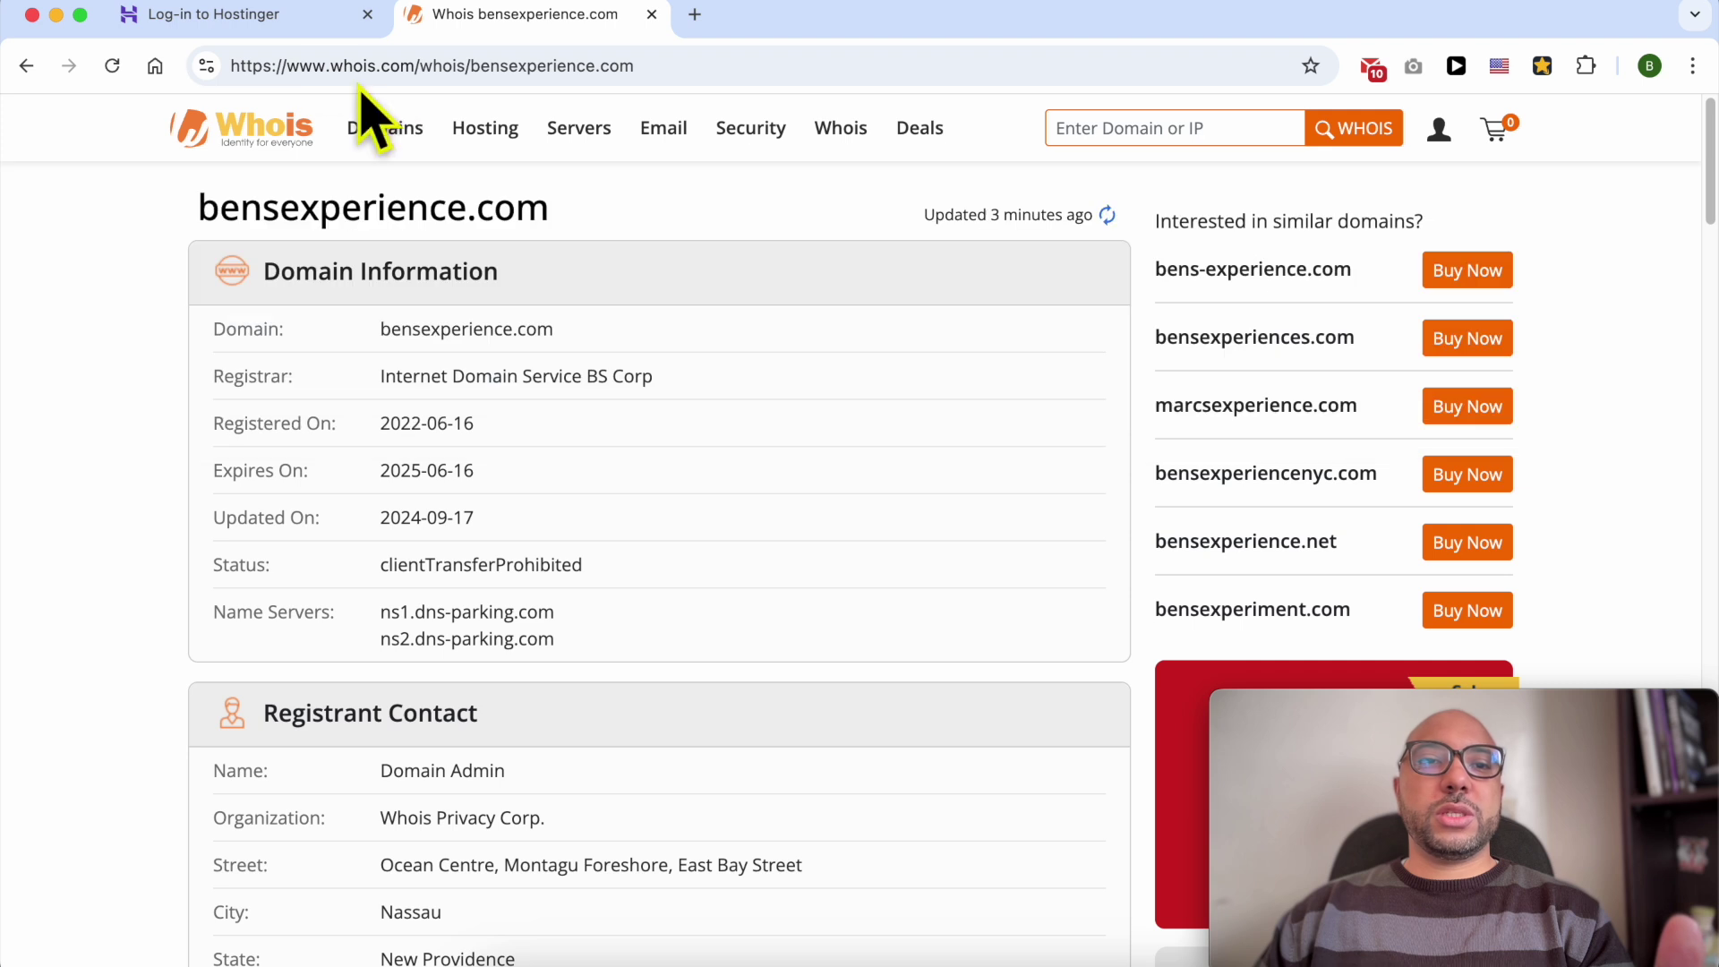
{"action": "left_click_drag", "start_coordinate": [326, 66], "coordinate": [459, 66]}
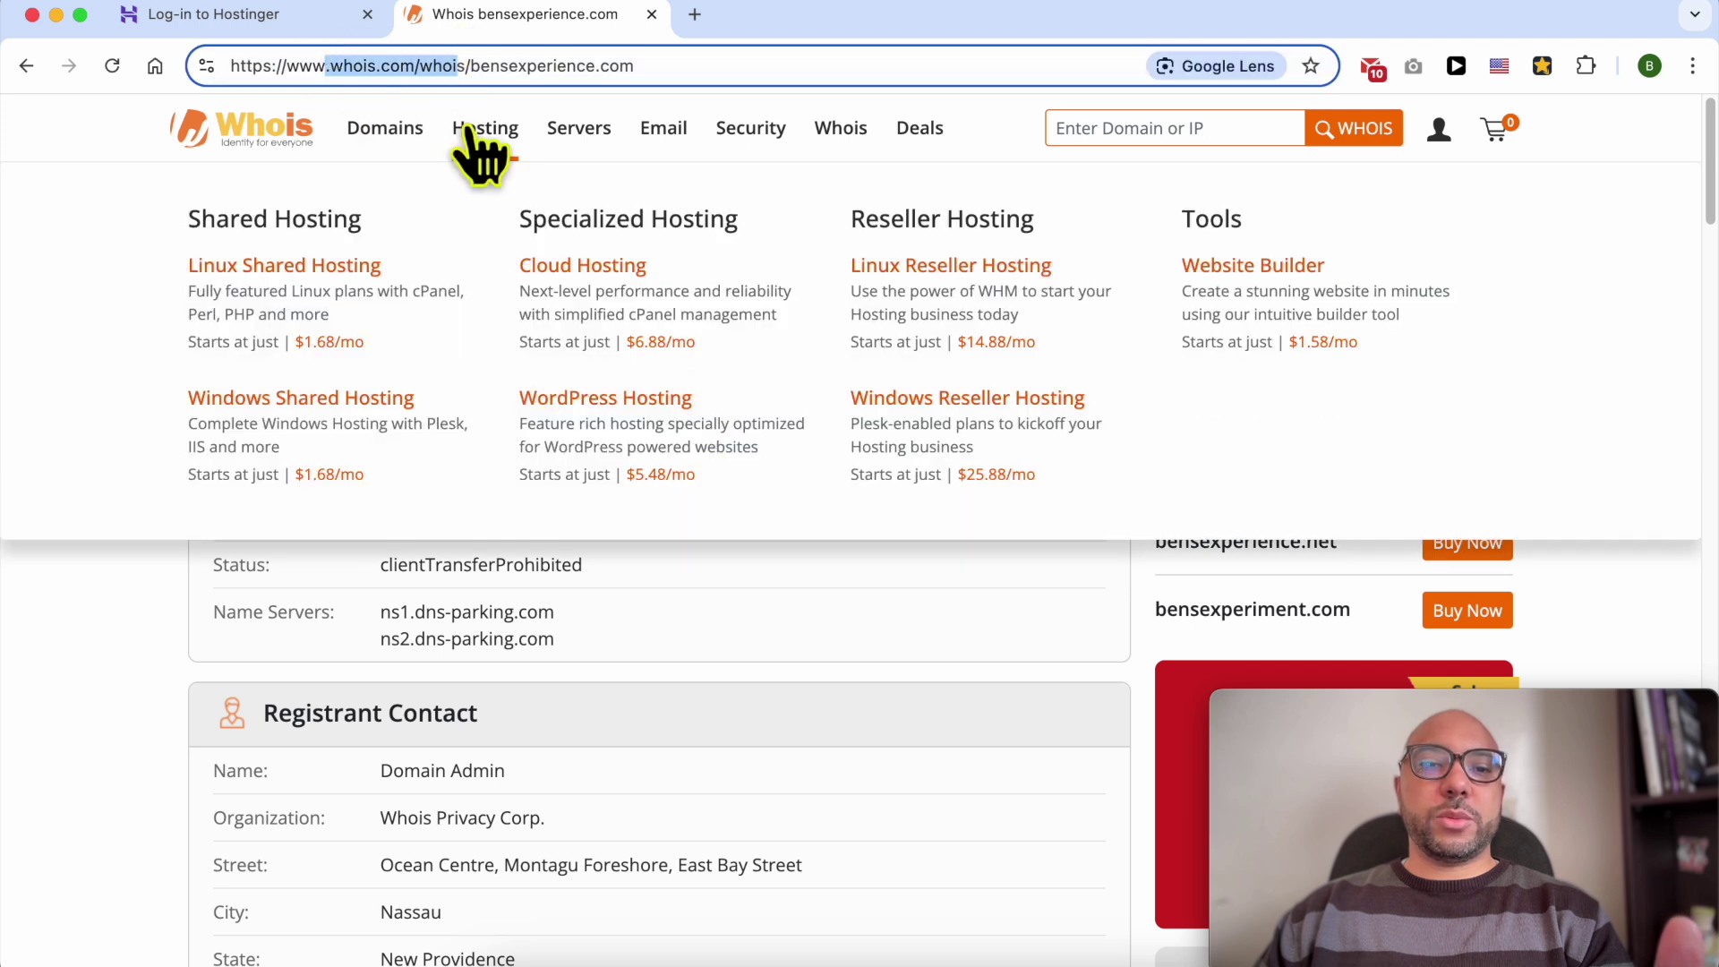
{"action": "left_click", "coordinate": [681, 685]}
{"action": "left_click_drag", "start_coordinate": [197, 208], "coordinate": [571, 210]}
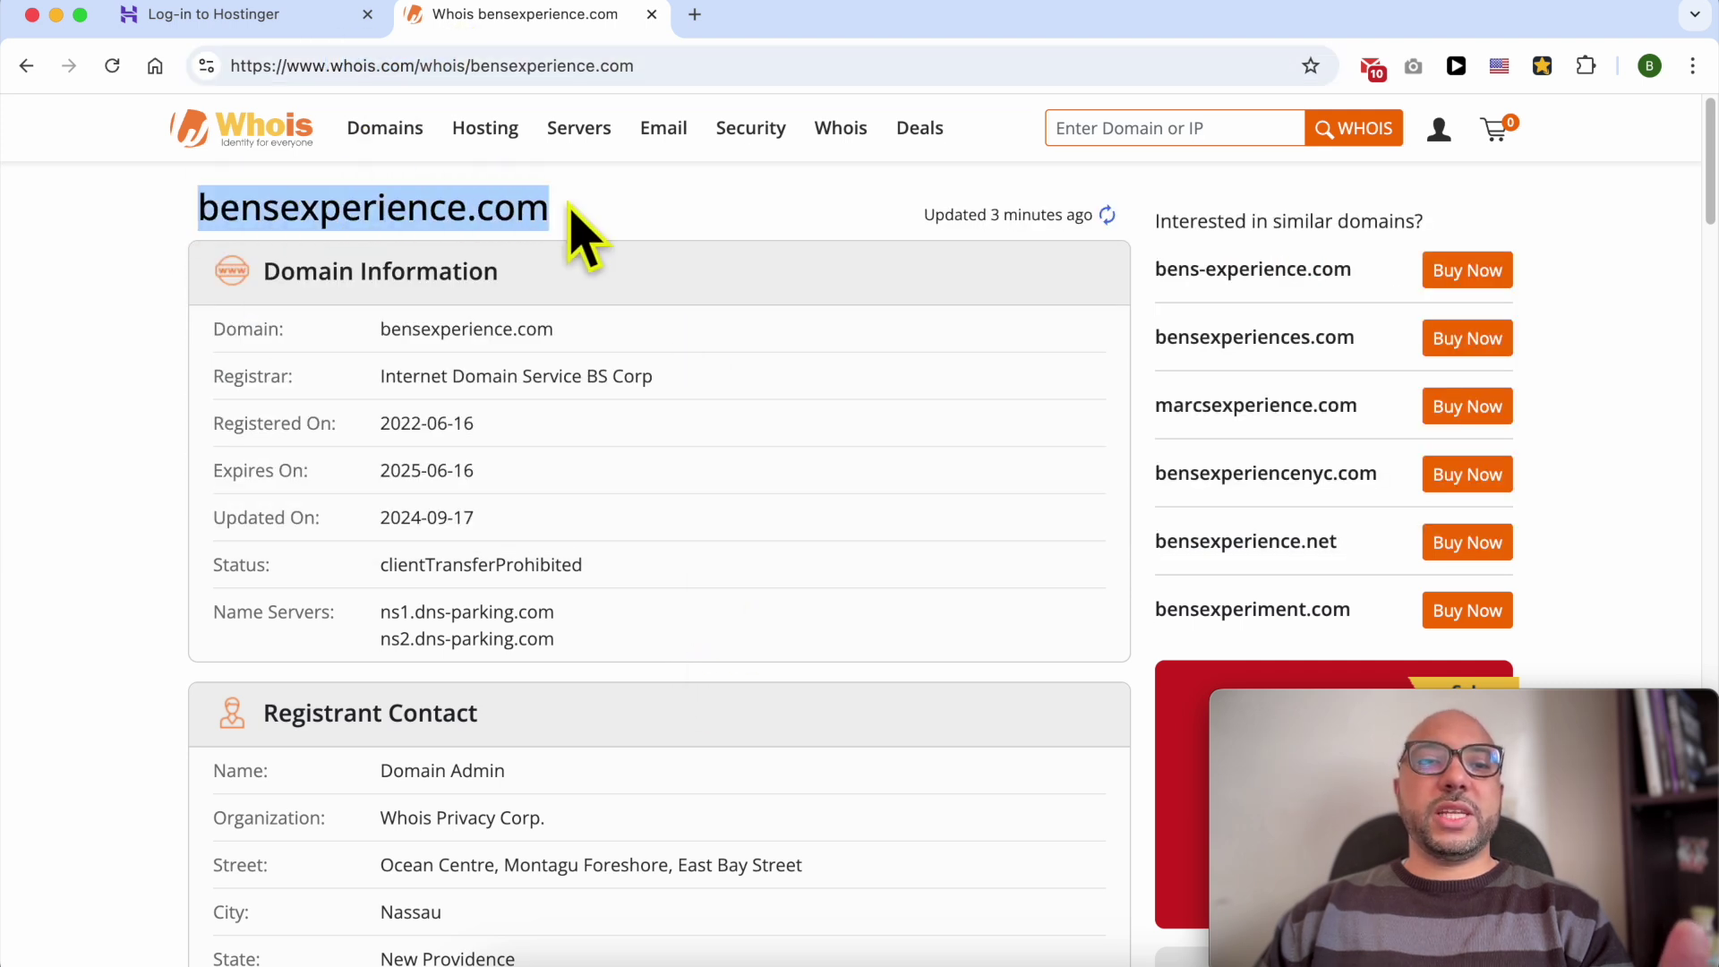
{"action": "left_click", "coordinate": [658, 398]}
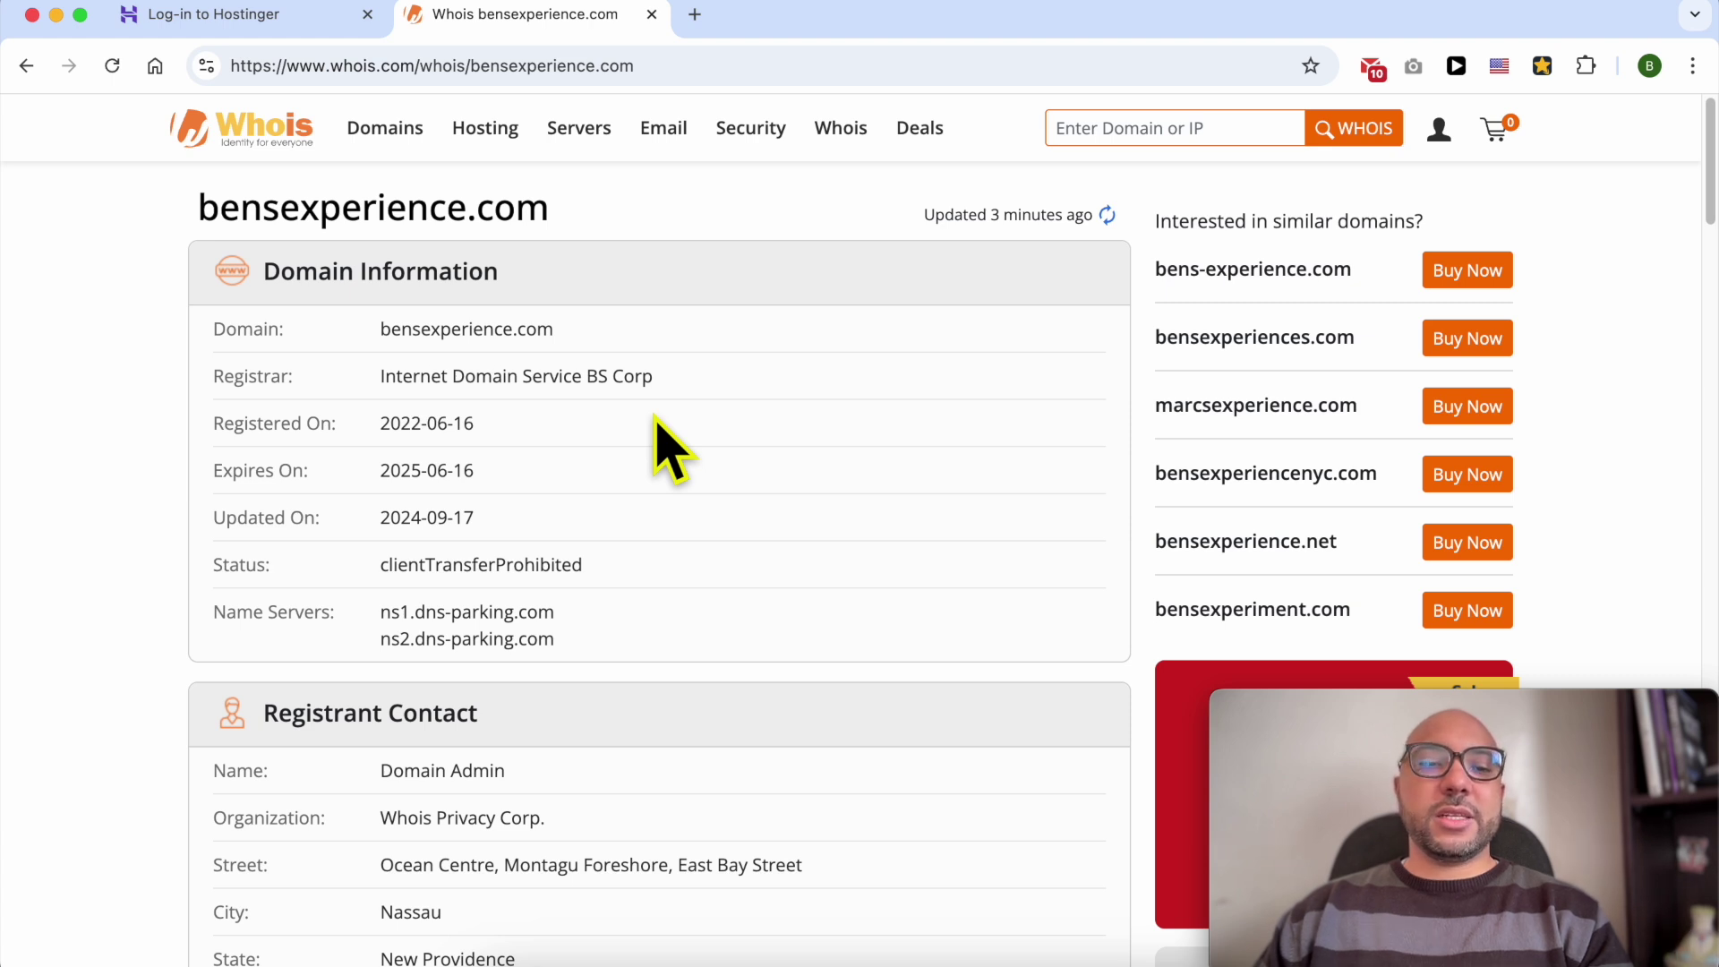
Review the registrant Country and Email fields showing Whois Privacy Corp. details
{"action": "scroll", "coordinate": [655, 417], "scroll_direction": "down", "scroll_amount": 4}
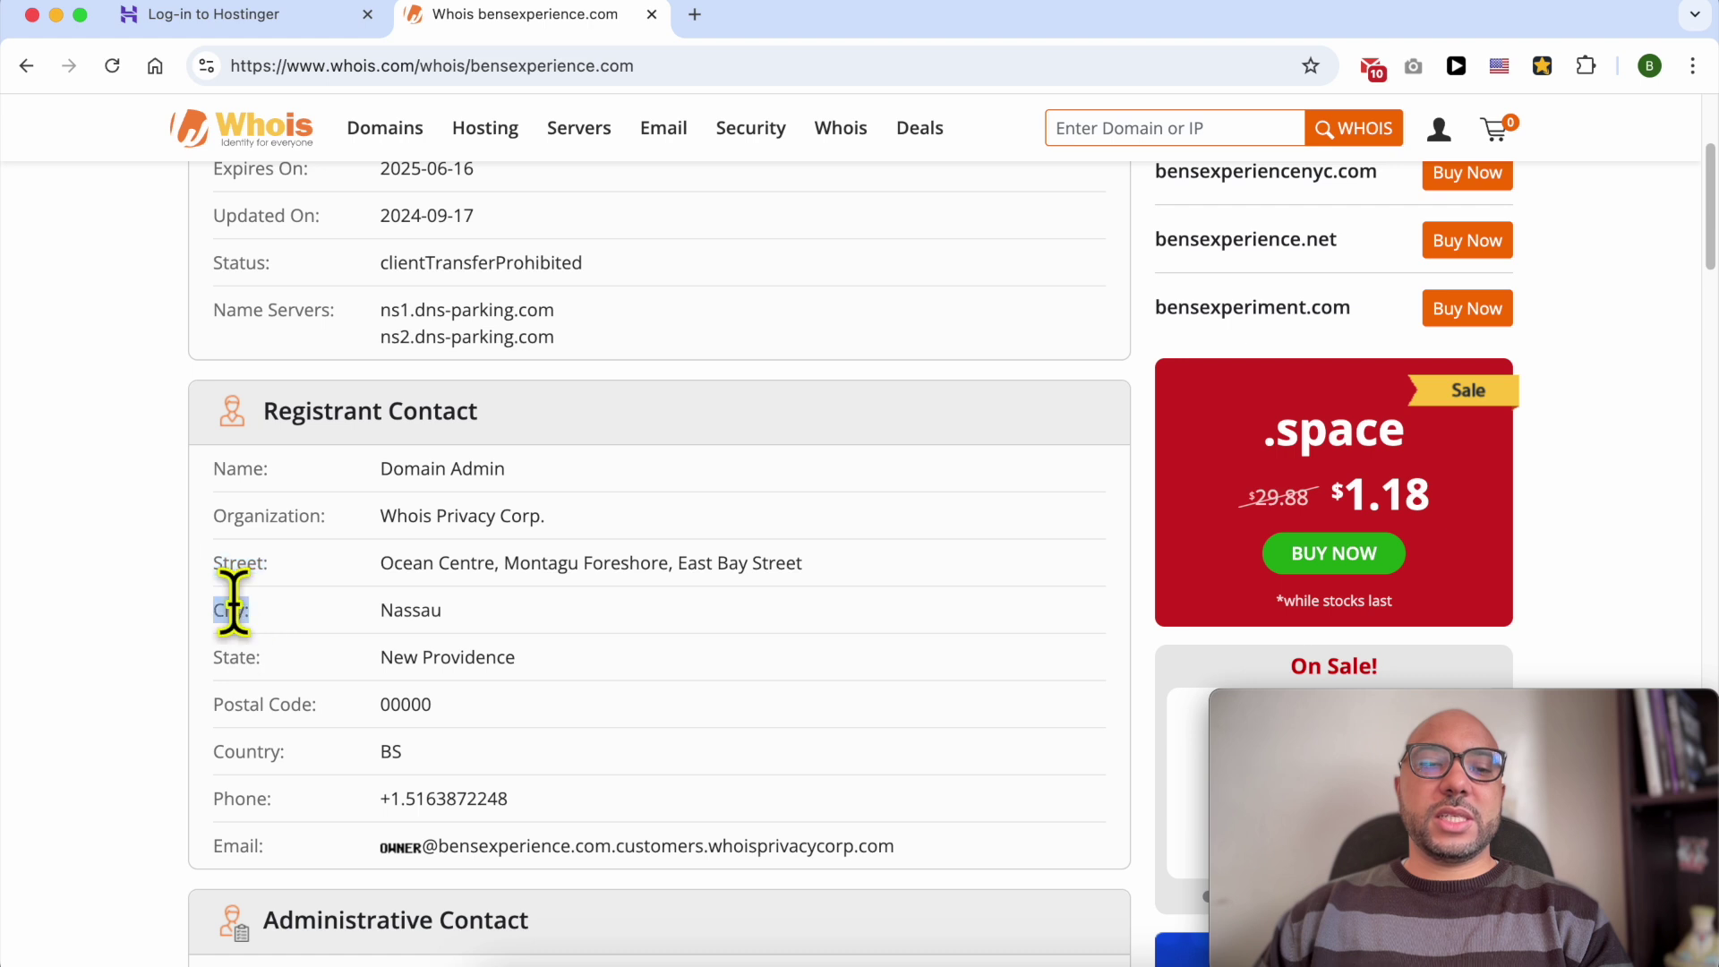
{"action": "double_click", "coordinate": [256, 750]}
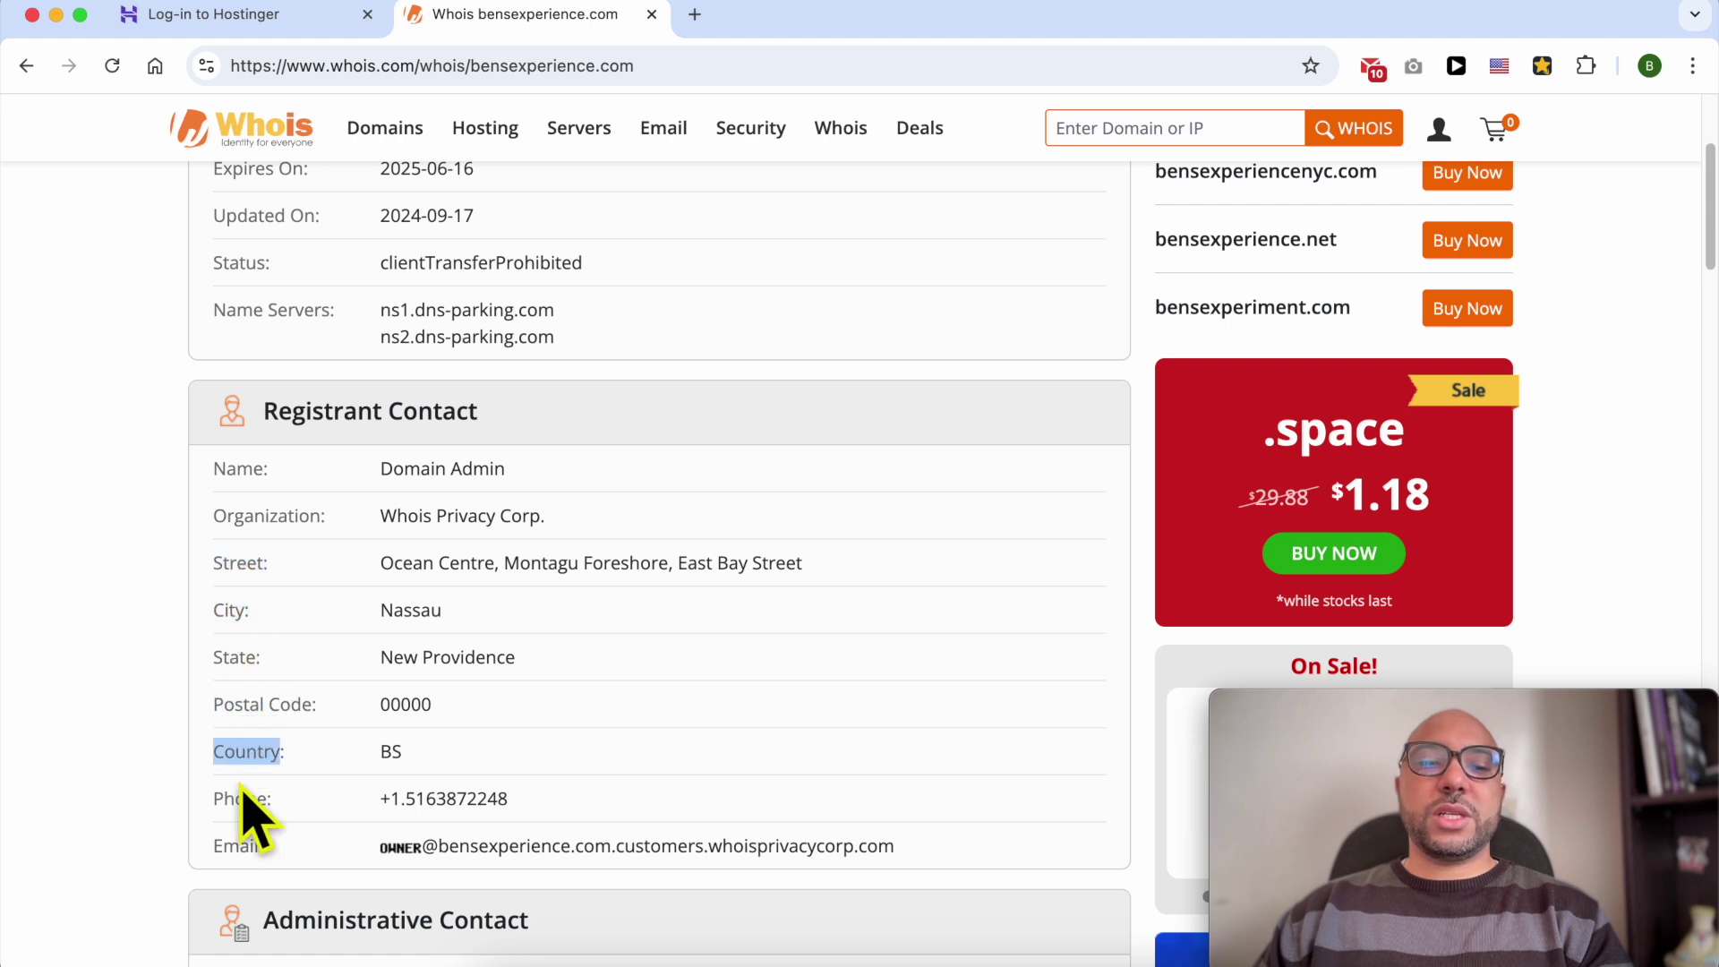
{"action": "double_click", "coordinate": [238, 845]}
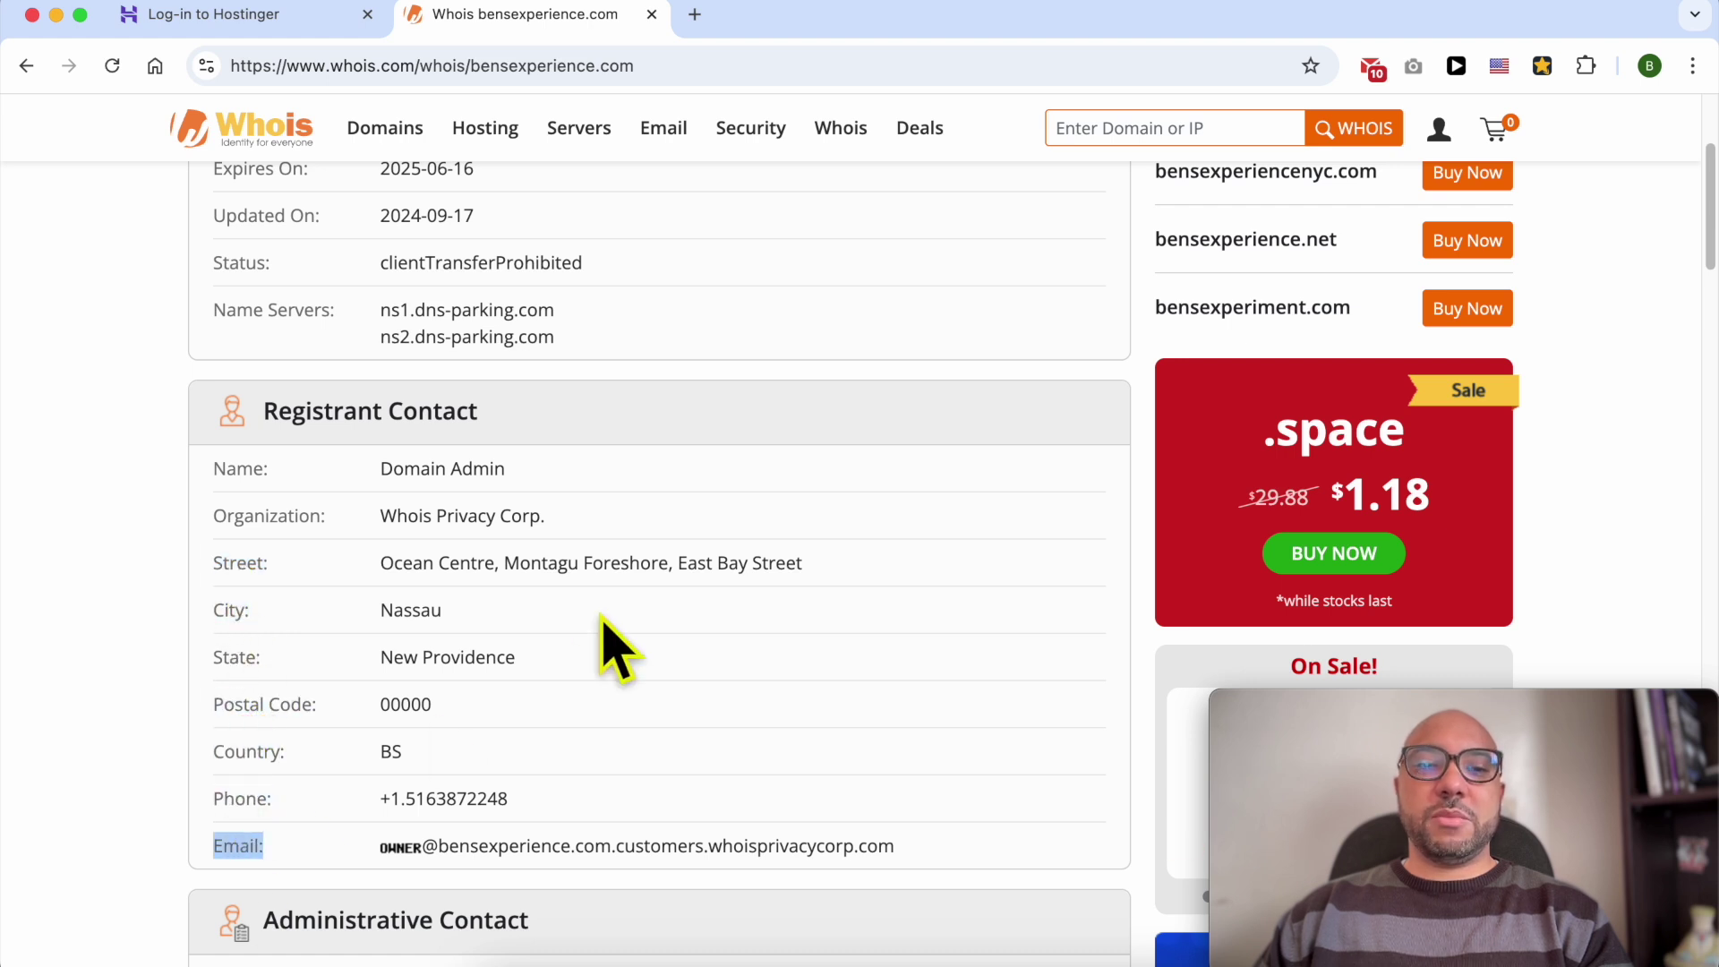
{"action": "scroll", "coordinate": [658, 613], "scroll_direction": "up", "scroll_amount": 3}
{"action": "scroll", "coordinate": [537, 359], "scroll_direction": "up", "scroll_amount": 2}
{"action": "left_click_drag", "start_coordinate": [553, 215], "coordinate": [204, 208]}
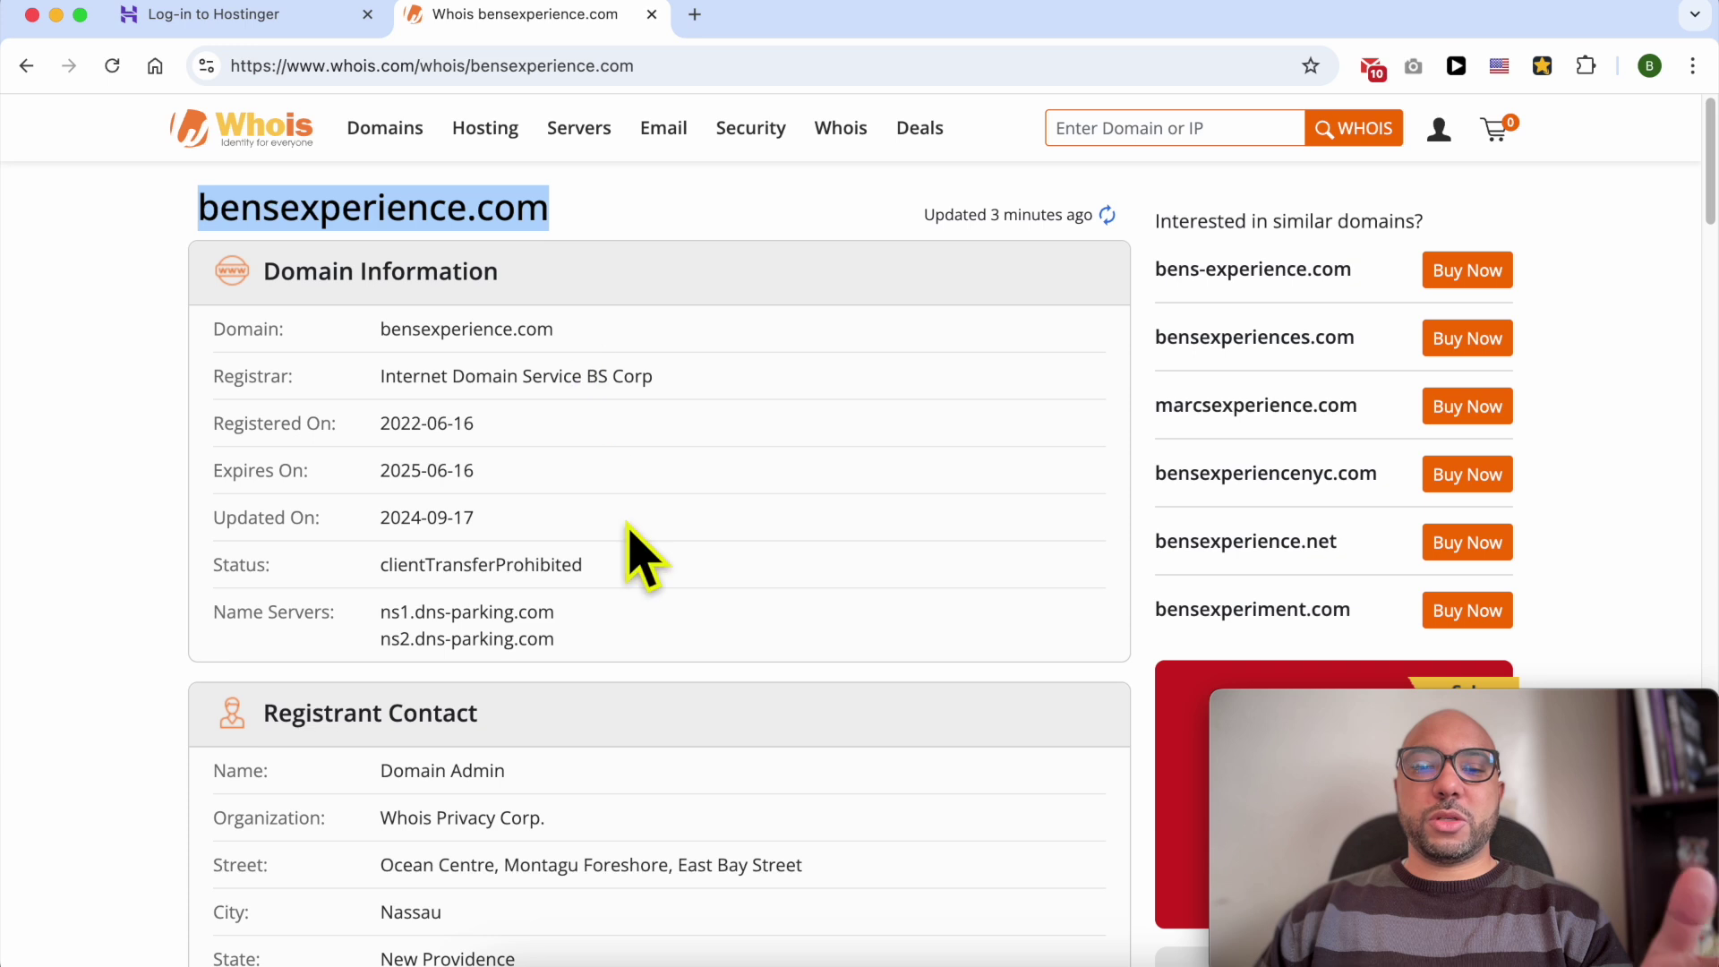
{"action": "left_click", "coordinate": [642, 956]}
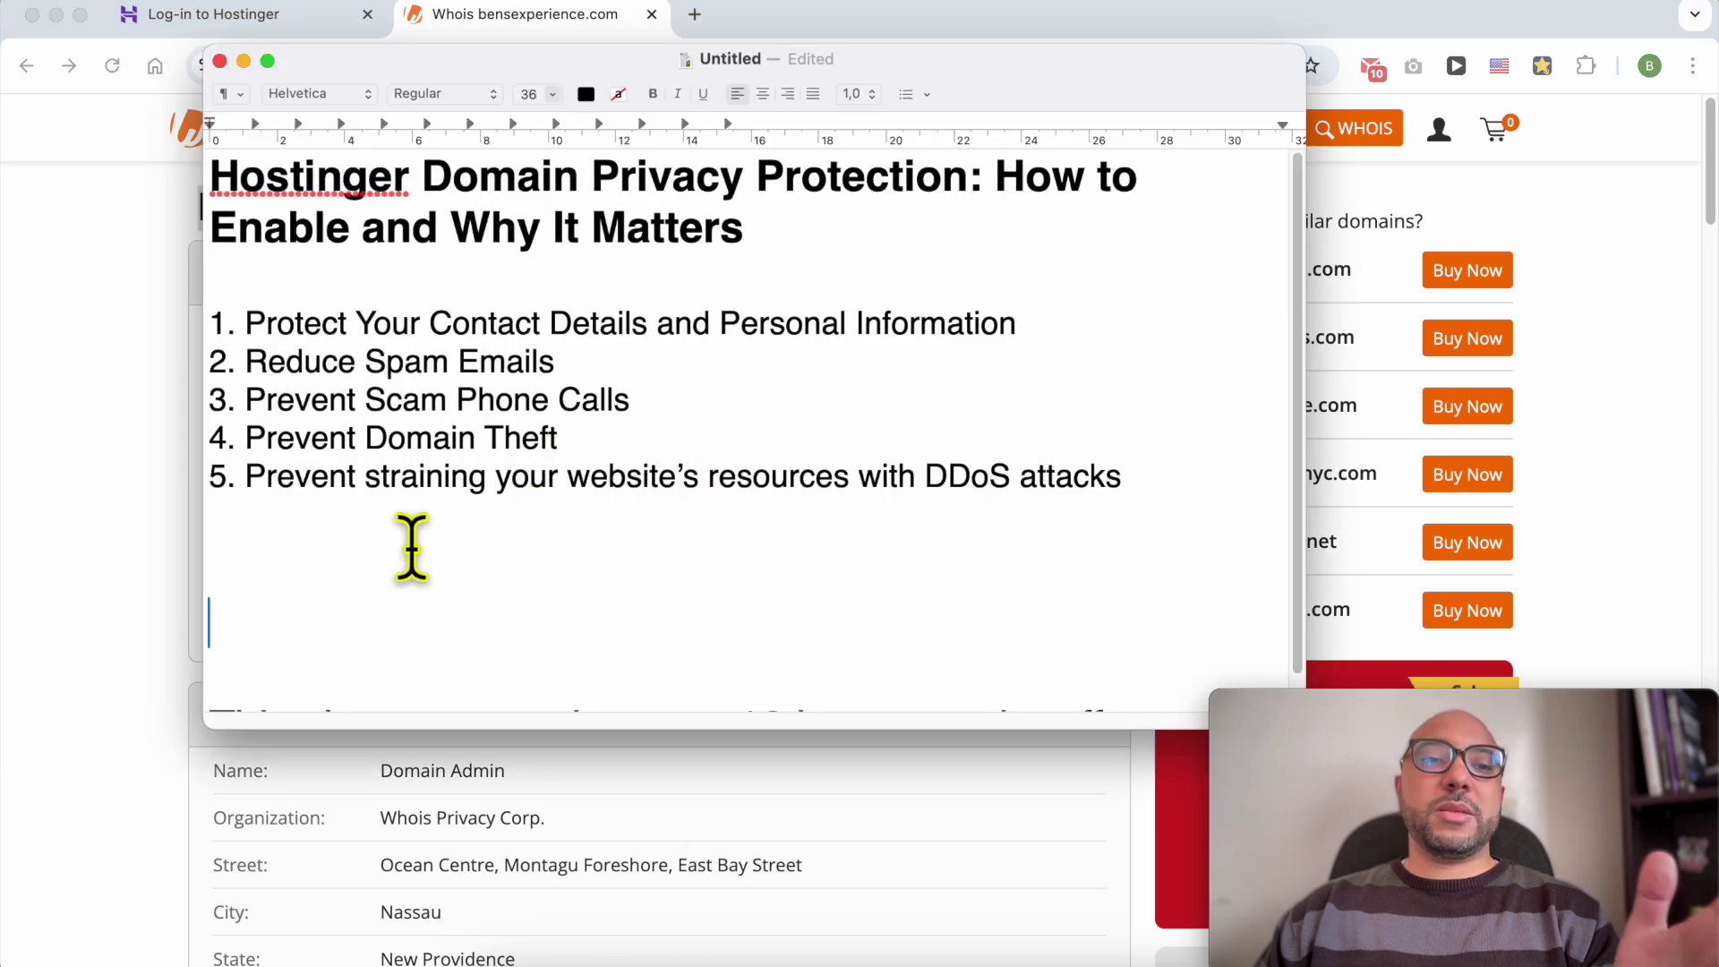
{"action": "left_click_drag", "start_coordinate": [250, 322], "coordinate": [646, 322]}
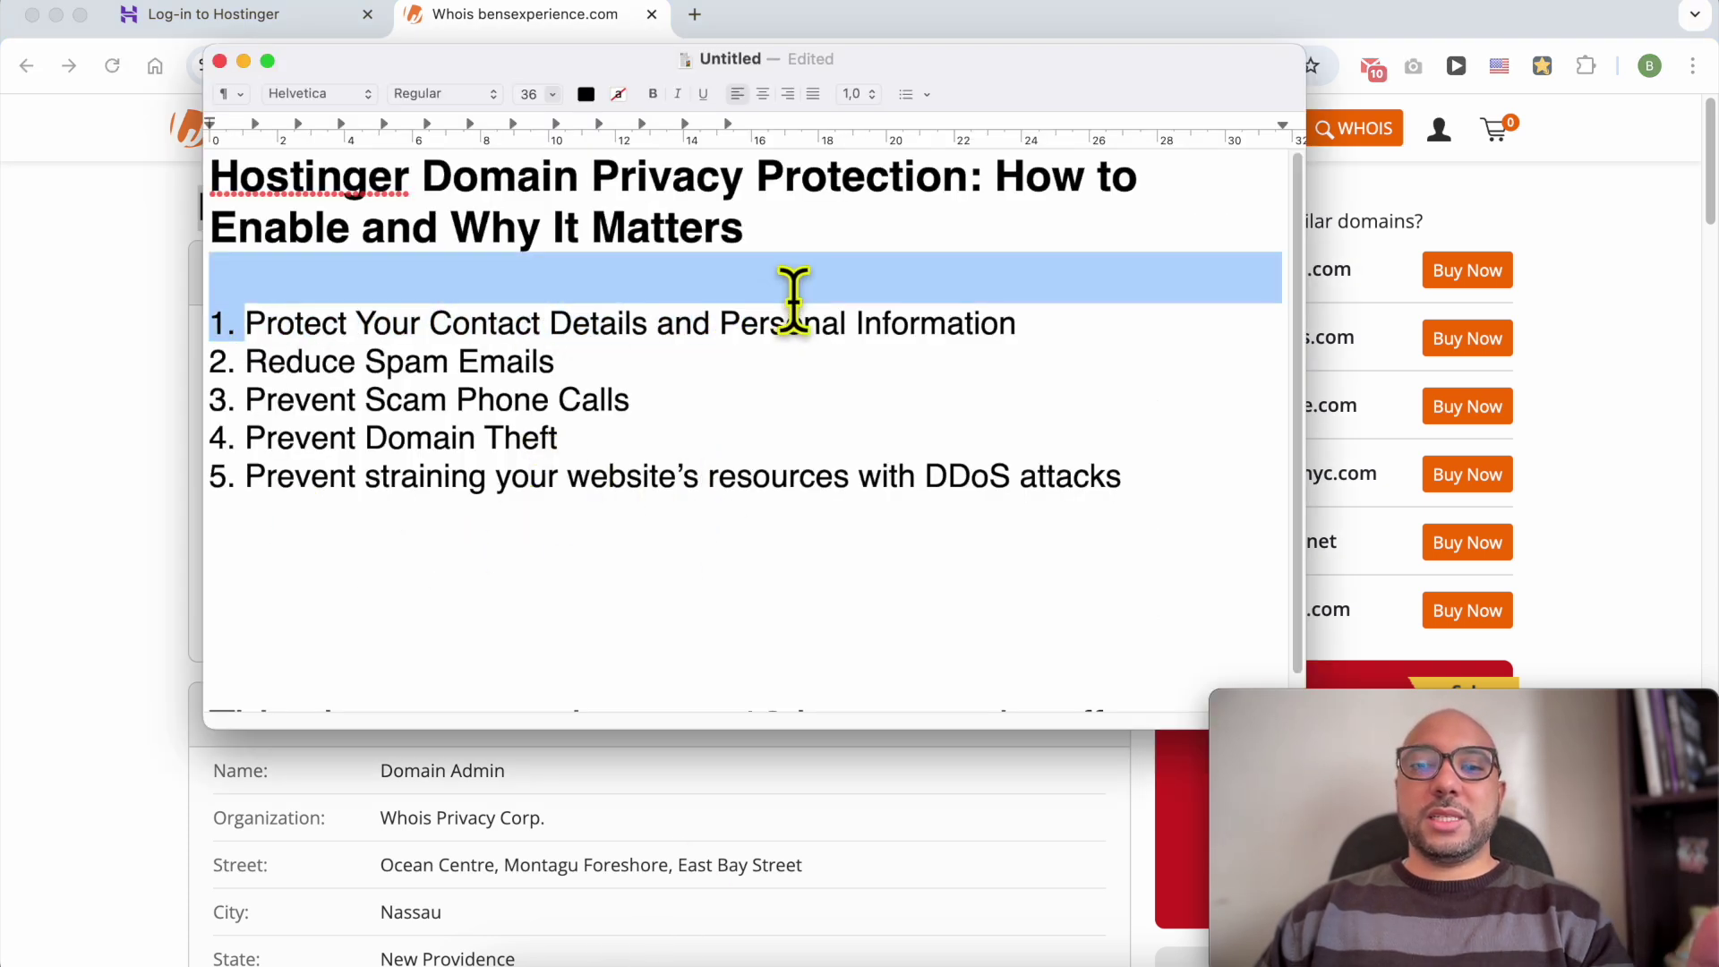
{"action": "left_click_drag", "start_coordinate": [646, 322], "coordinate": [1086, 333]}
{"action": "left_click", "coordinate": [658, 757]}
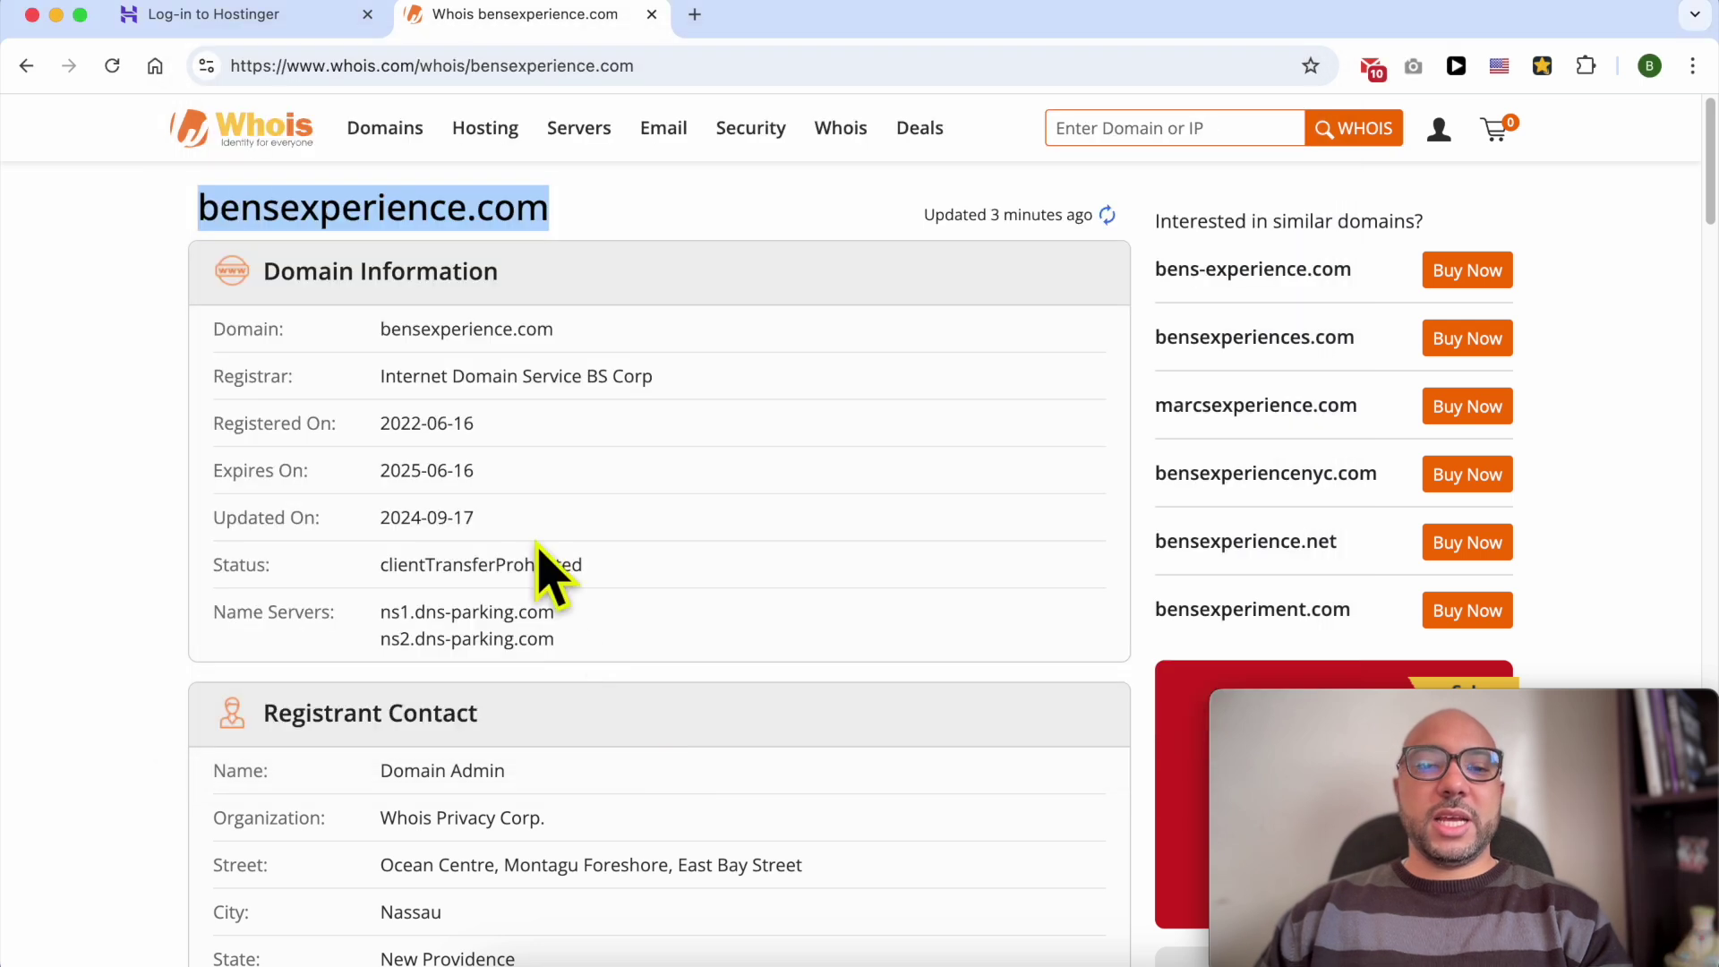
{"action": "scroll", "coordinate": [537, 576], "scroll_direction": "down", "scroll_amount": 2}
{"action": "scroll", "coordinate": [537, 576], "scroll_direction": "down", "scroll_amount": 3}
{"action": "scroll", "coordinate": [537, 555], "scroll_direction": "down", "scroll_amount": 4}
{"action": "scroll", "coordinate": [541, 535], "scroll_direction": "up", "scroll_amount": 1}
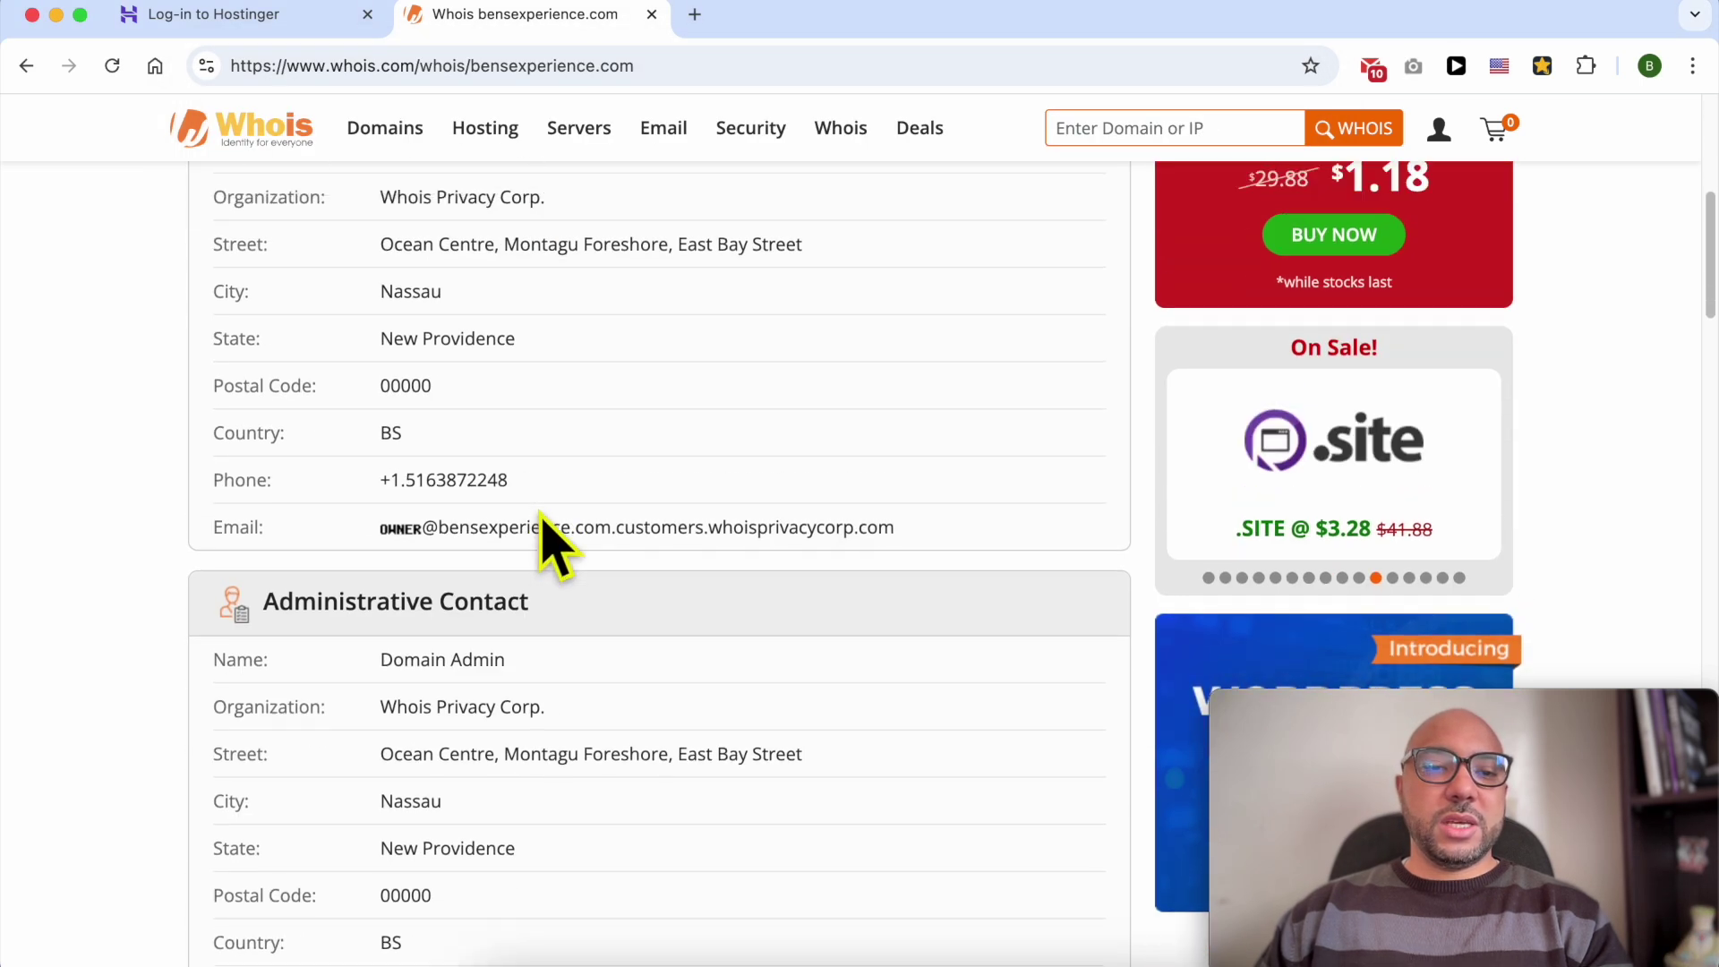
{"action": "scroll", "coordinate": [430, 448], "scroll_direction": "up", "scroll_amount": 4}
{"action": "left_click_drag", "start_coordinate": [264, 288], "coordinate": [488, 293]}
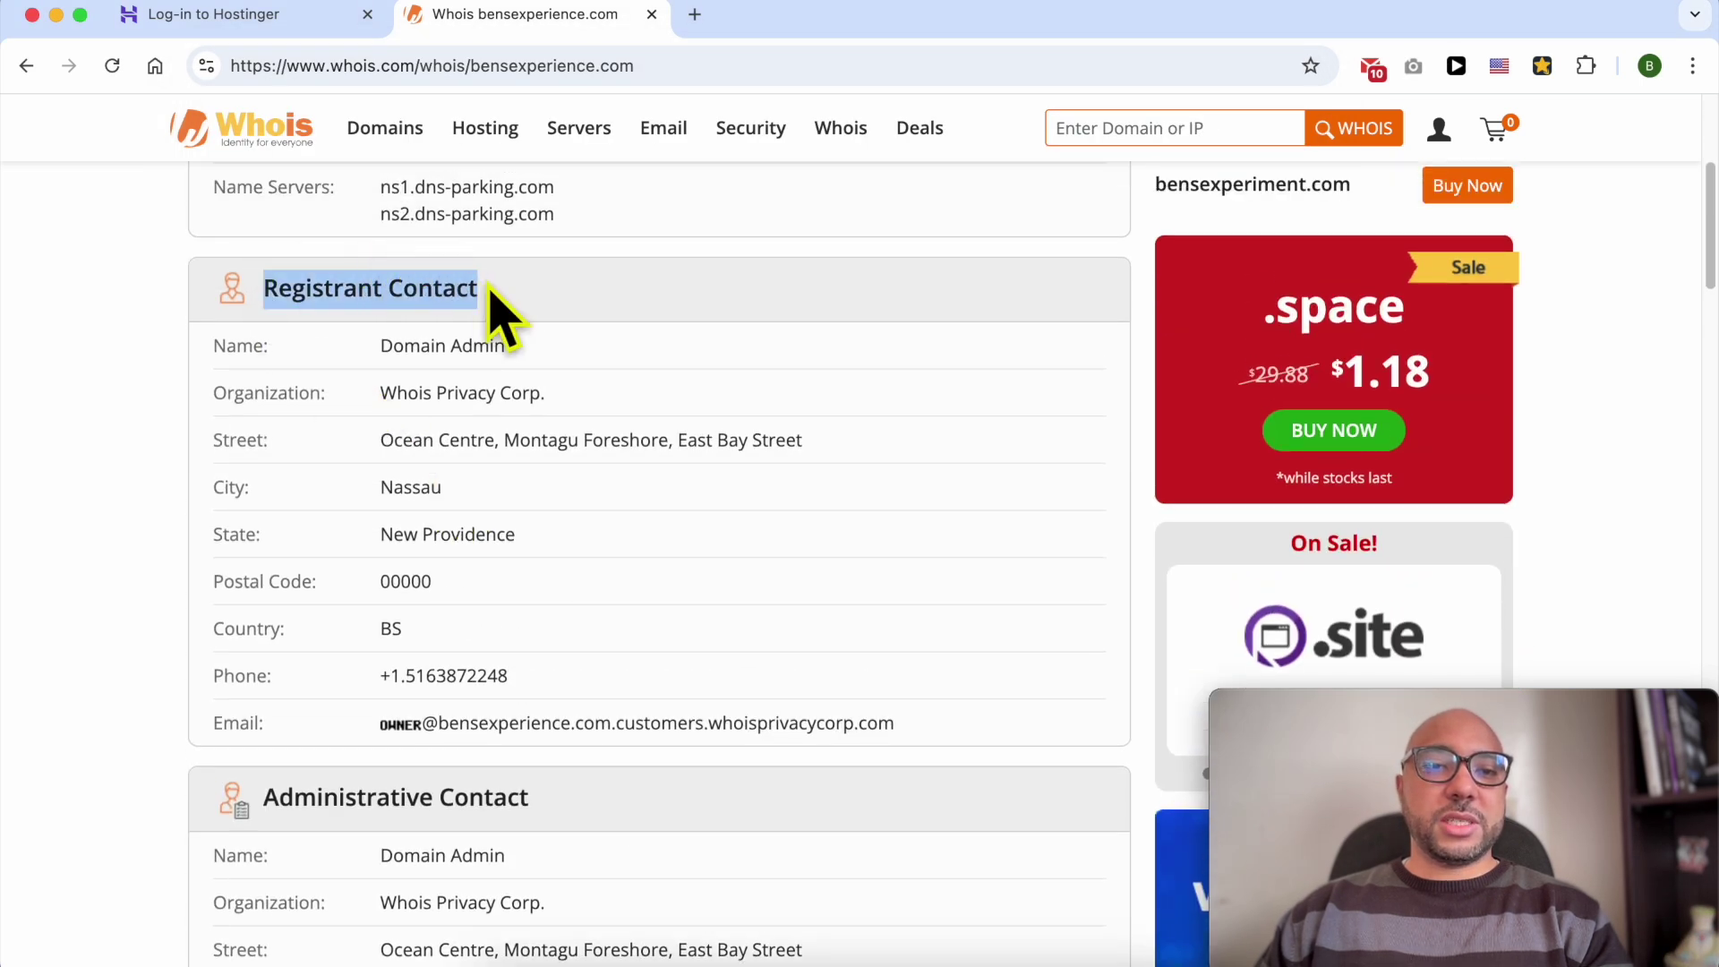
{"action": "triple_click", "coordinate": [413, 392]}
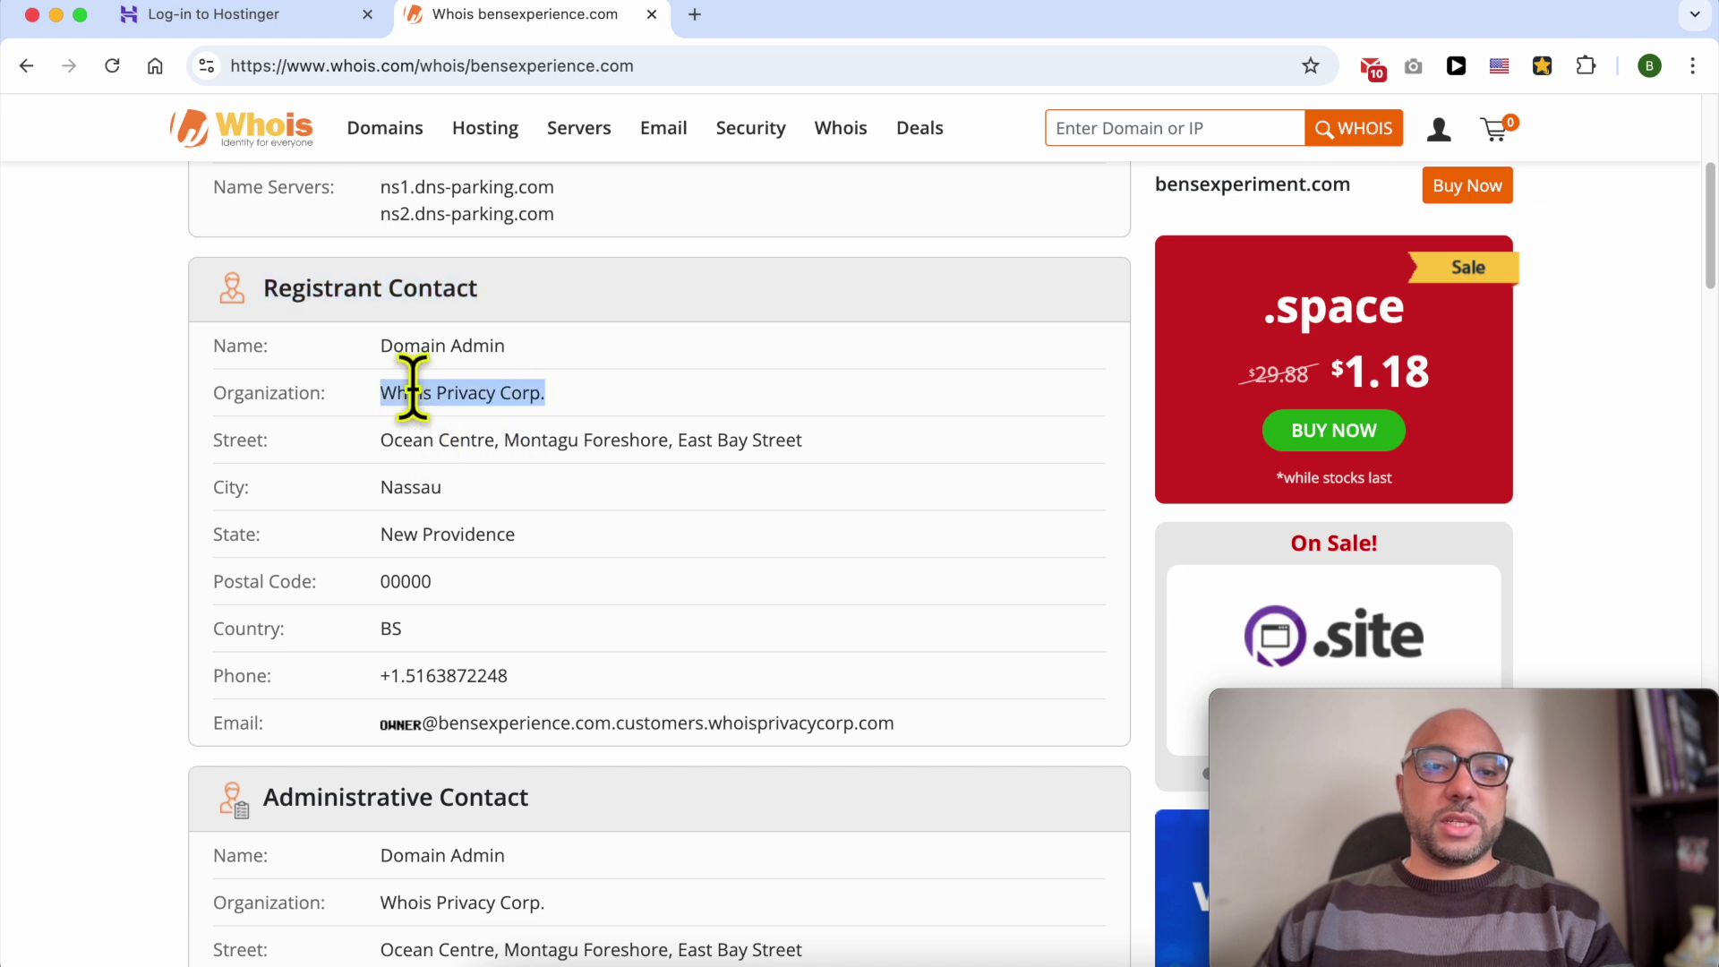
{"action": "double_click", "coordinate": [234, 485]}
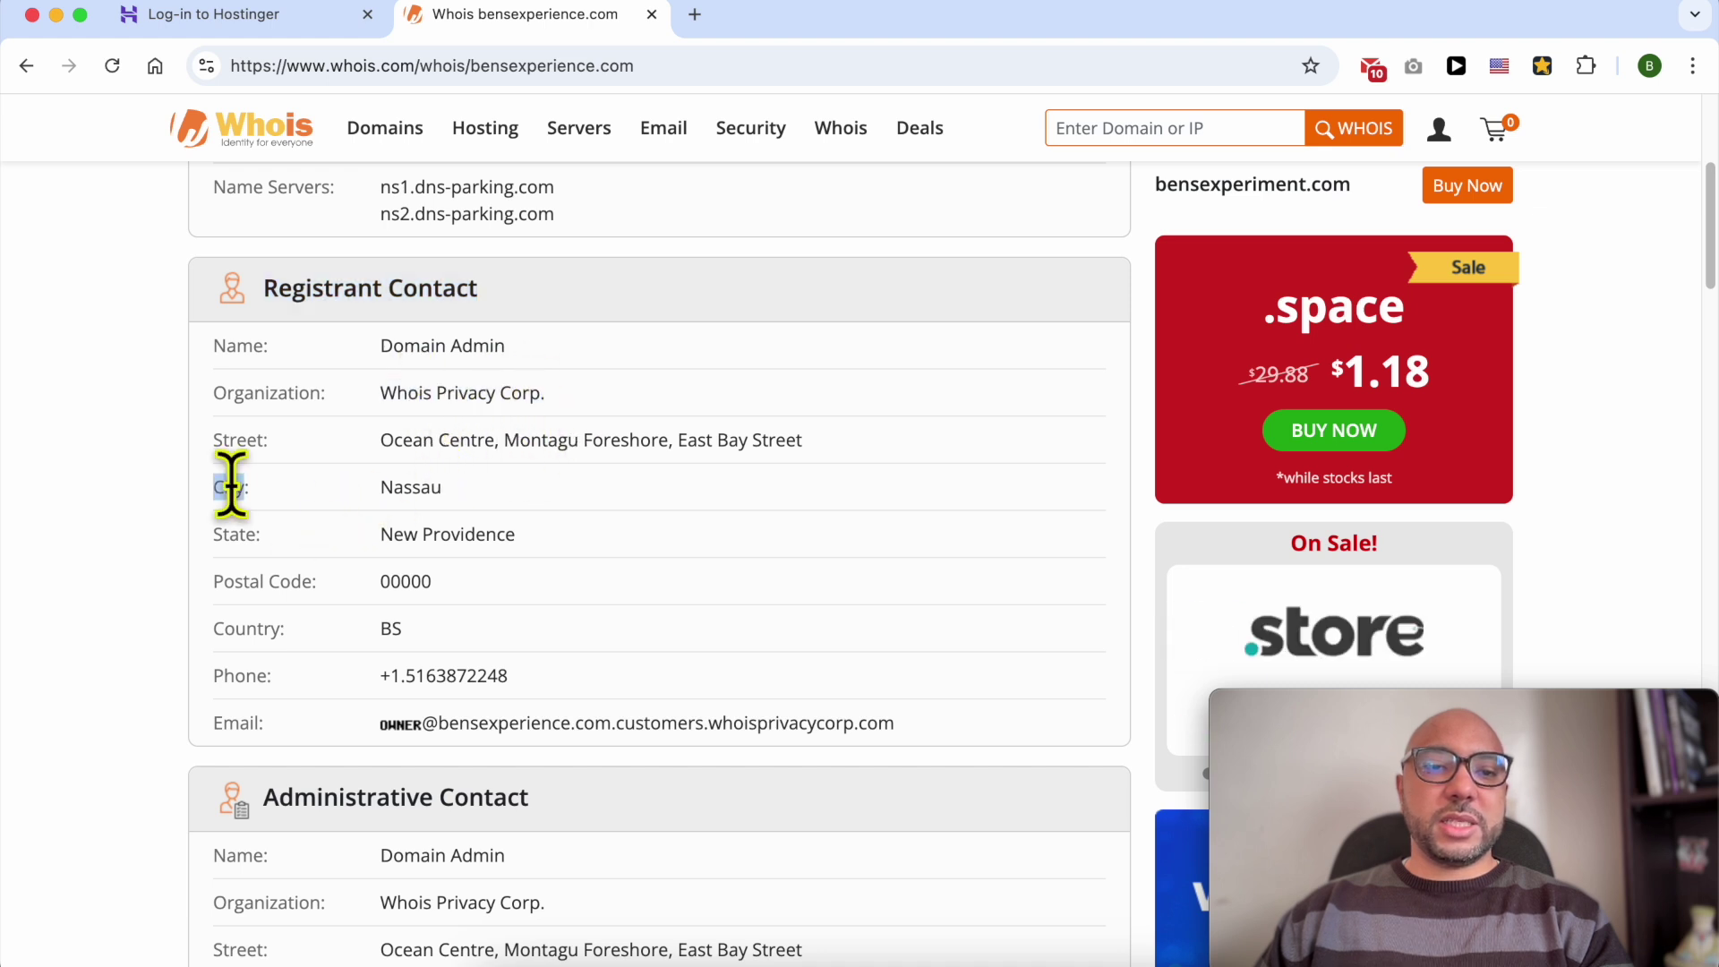
{"action": "double_click", "coordinate": [398, 487]}
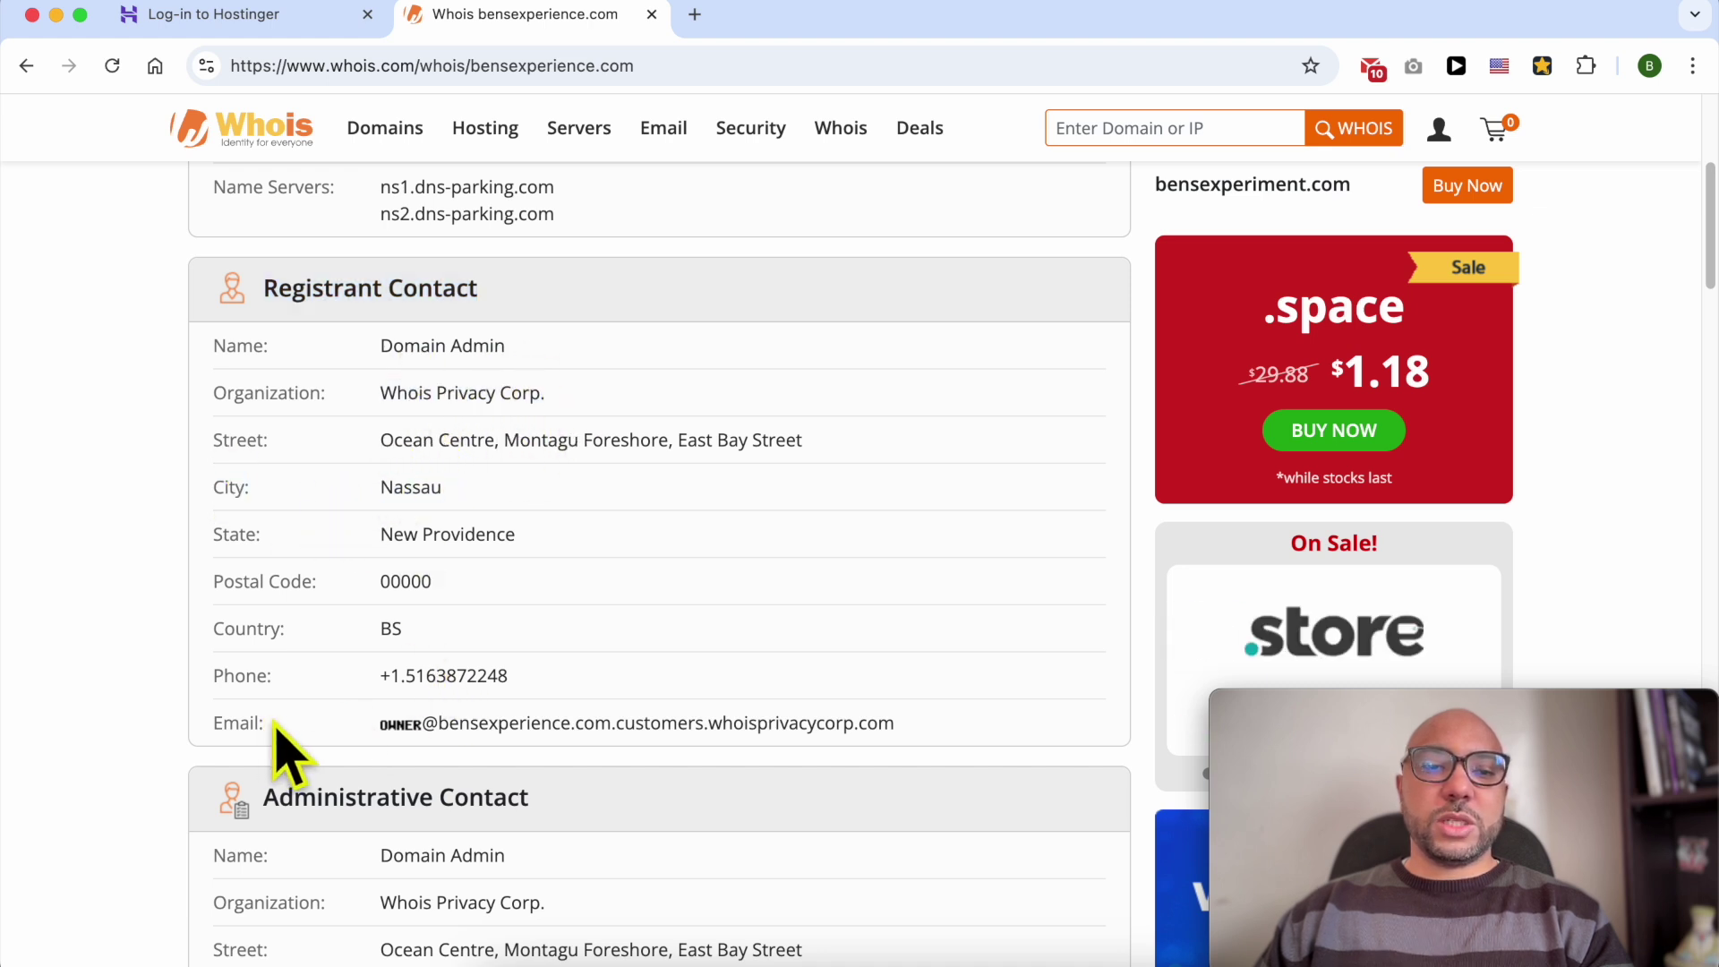
{"action": "double_click", "coordinate": [237, 723]}
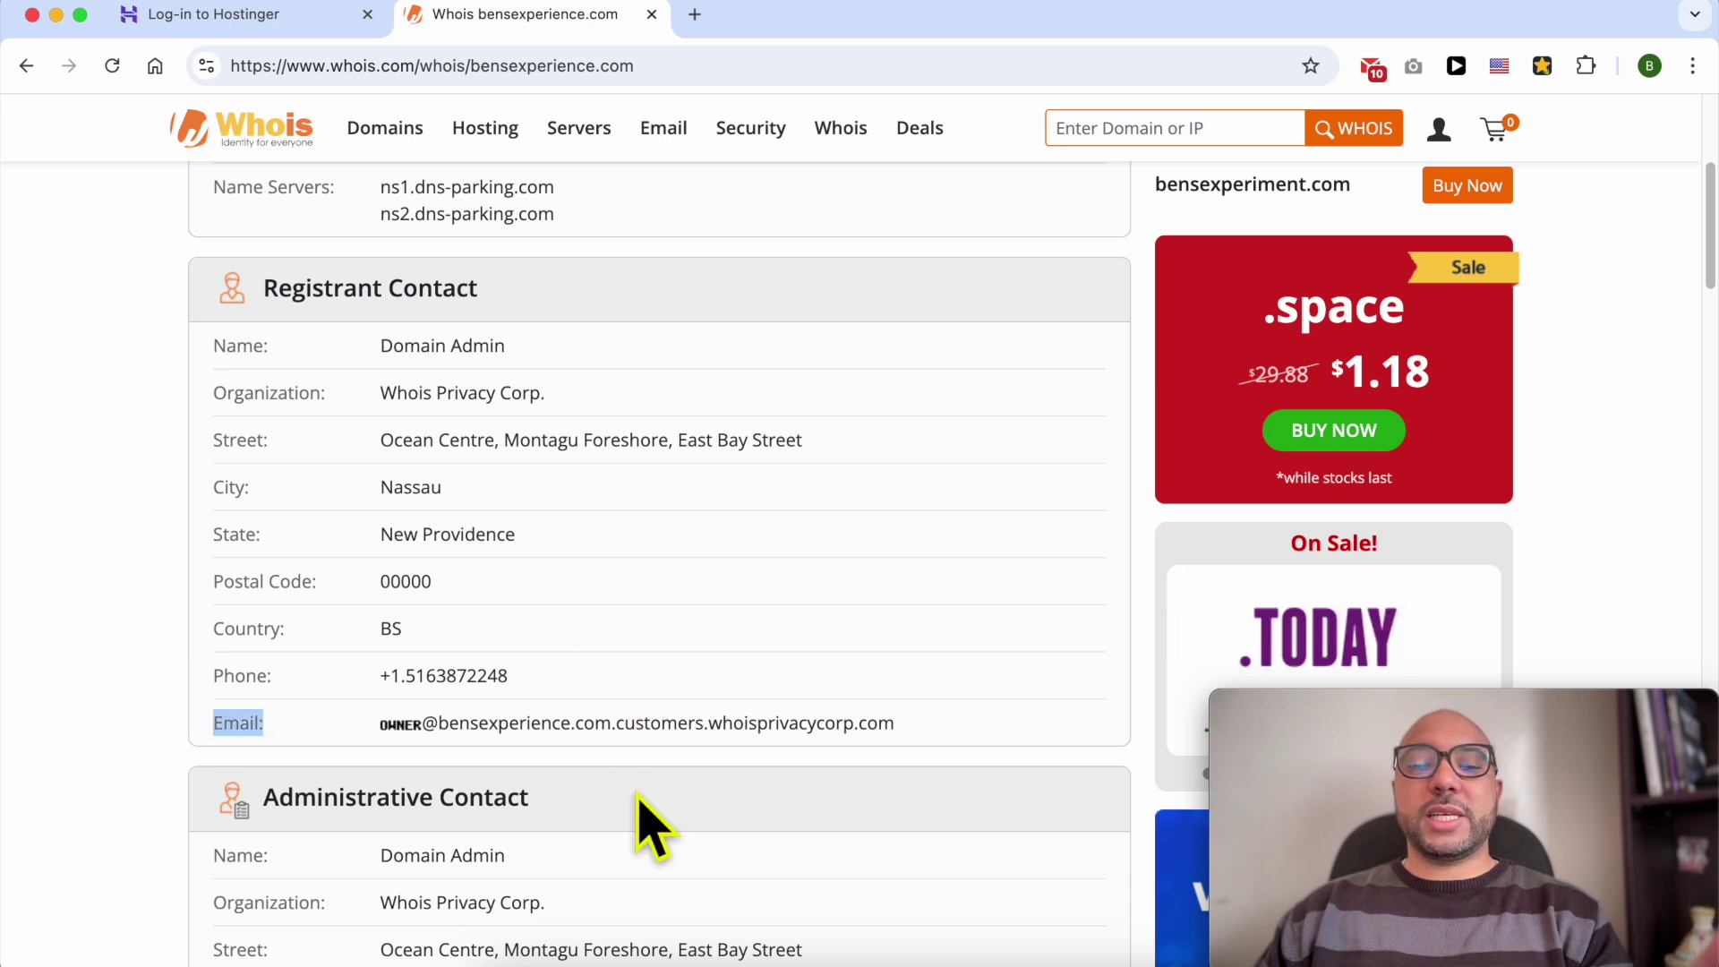
{"action": "left_click", "coordinate": [636, 956]}
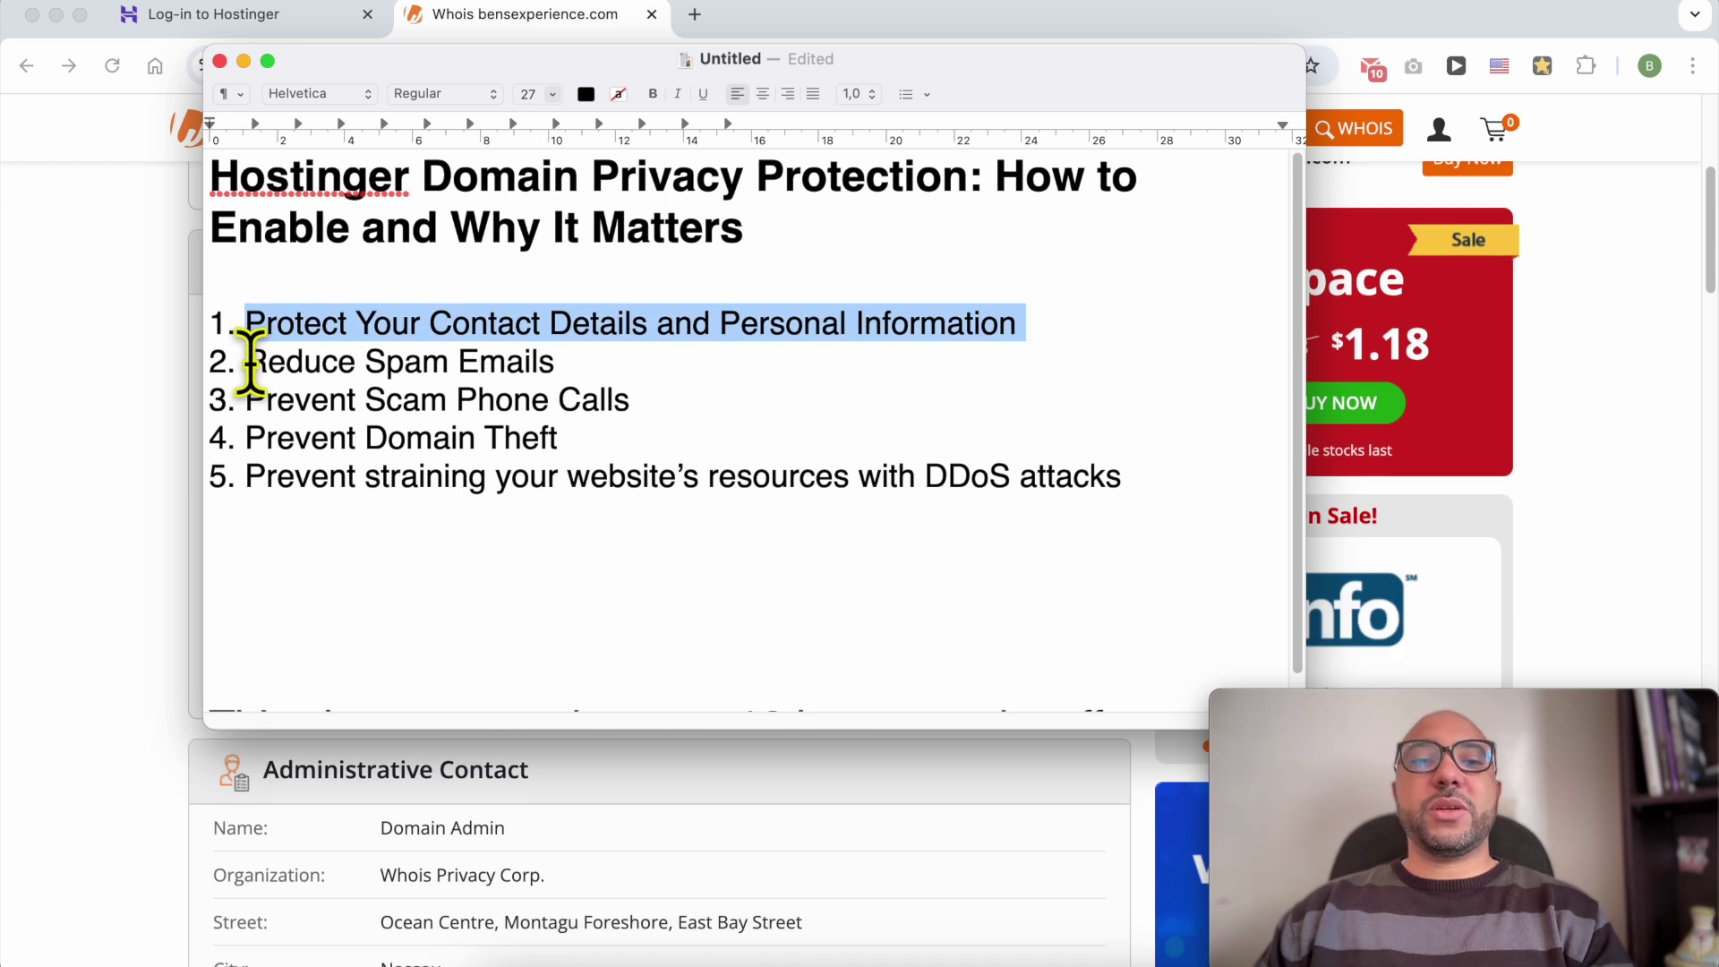
Highlight reasons two to five: spam emails, scam calls, domain theft, DDoS attacks
{"action": "left_click_drag", "start_coordinate": [247, 363], "coordinate": [569, 363]}
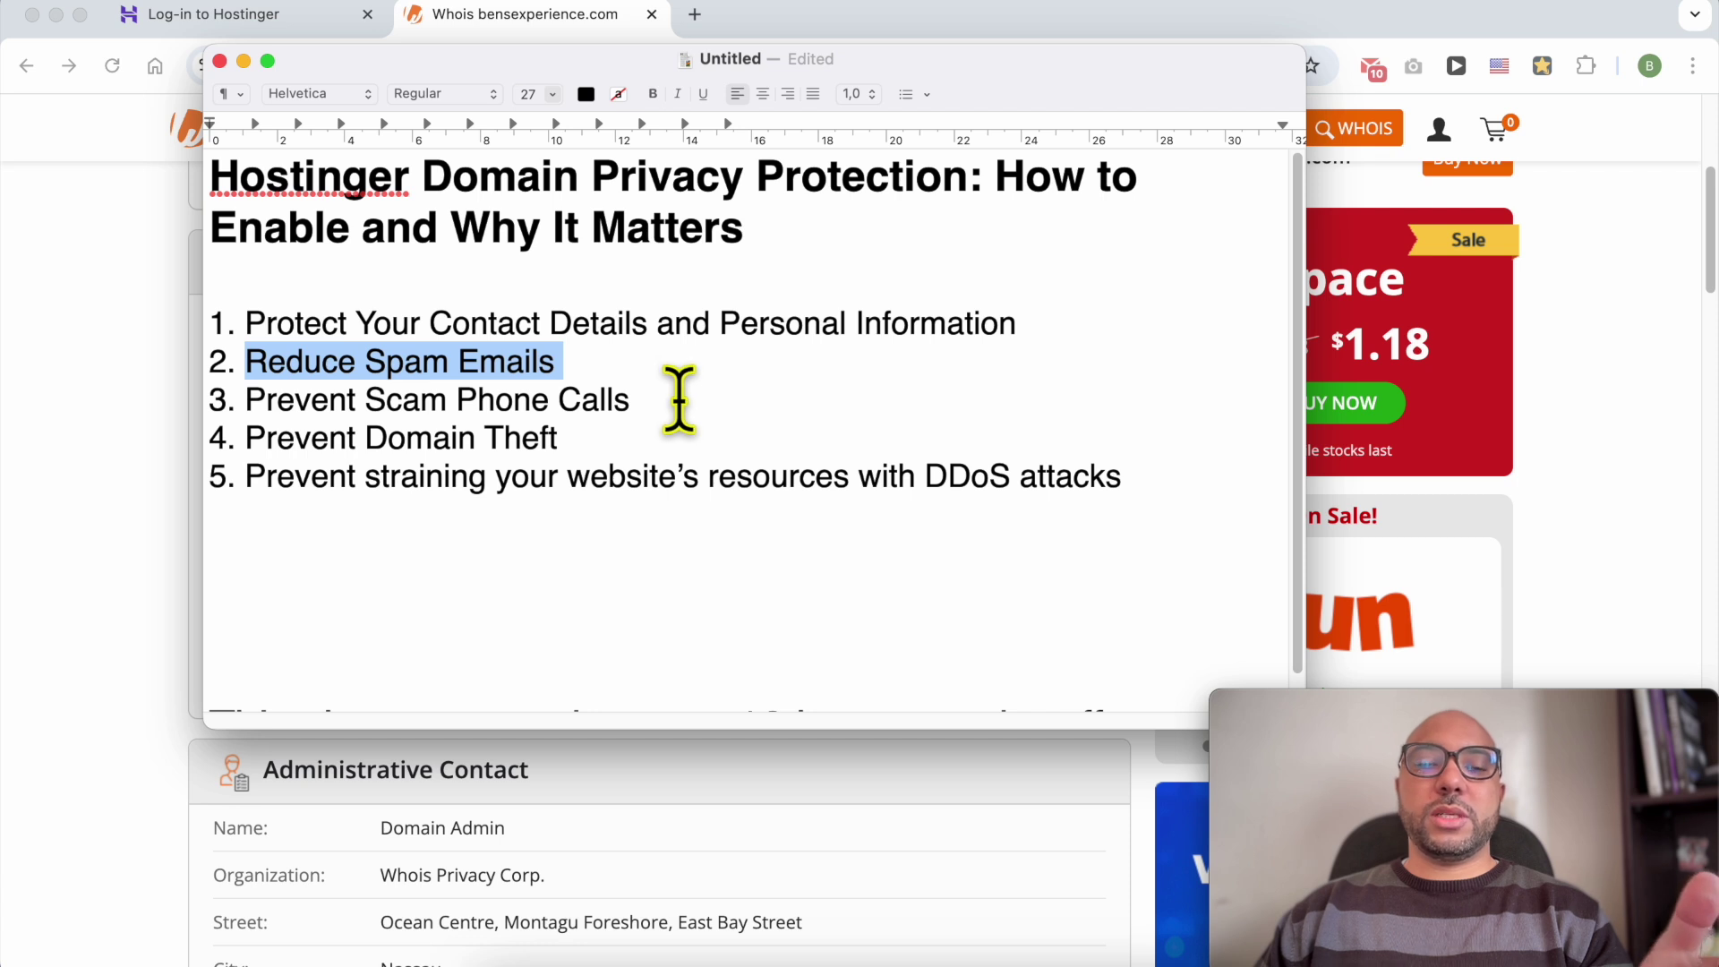
{"action": "left_click_drag", "start_coordinate": [678, 399], "coordinate": [244, 405]}
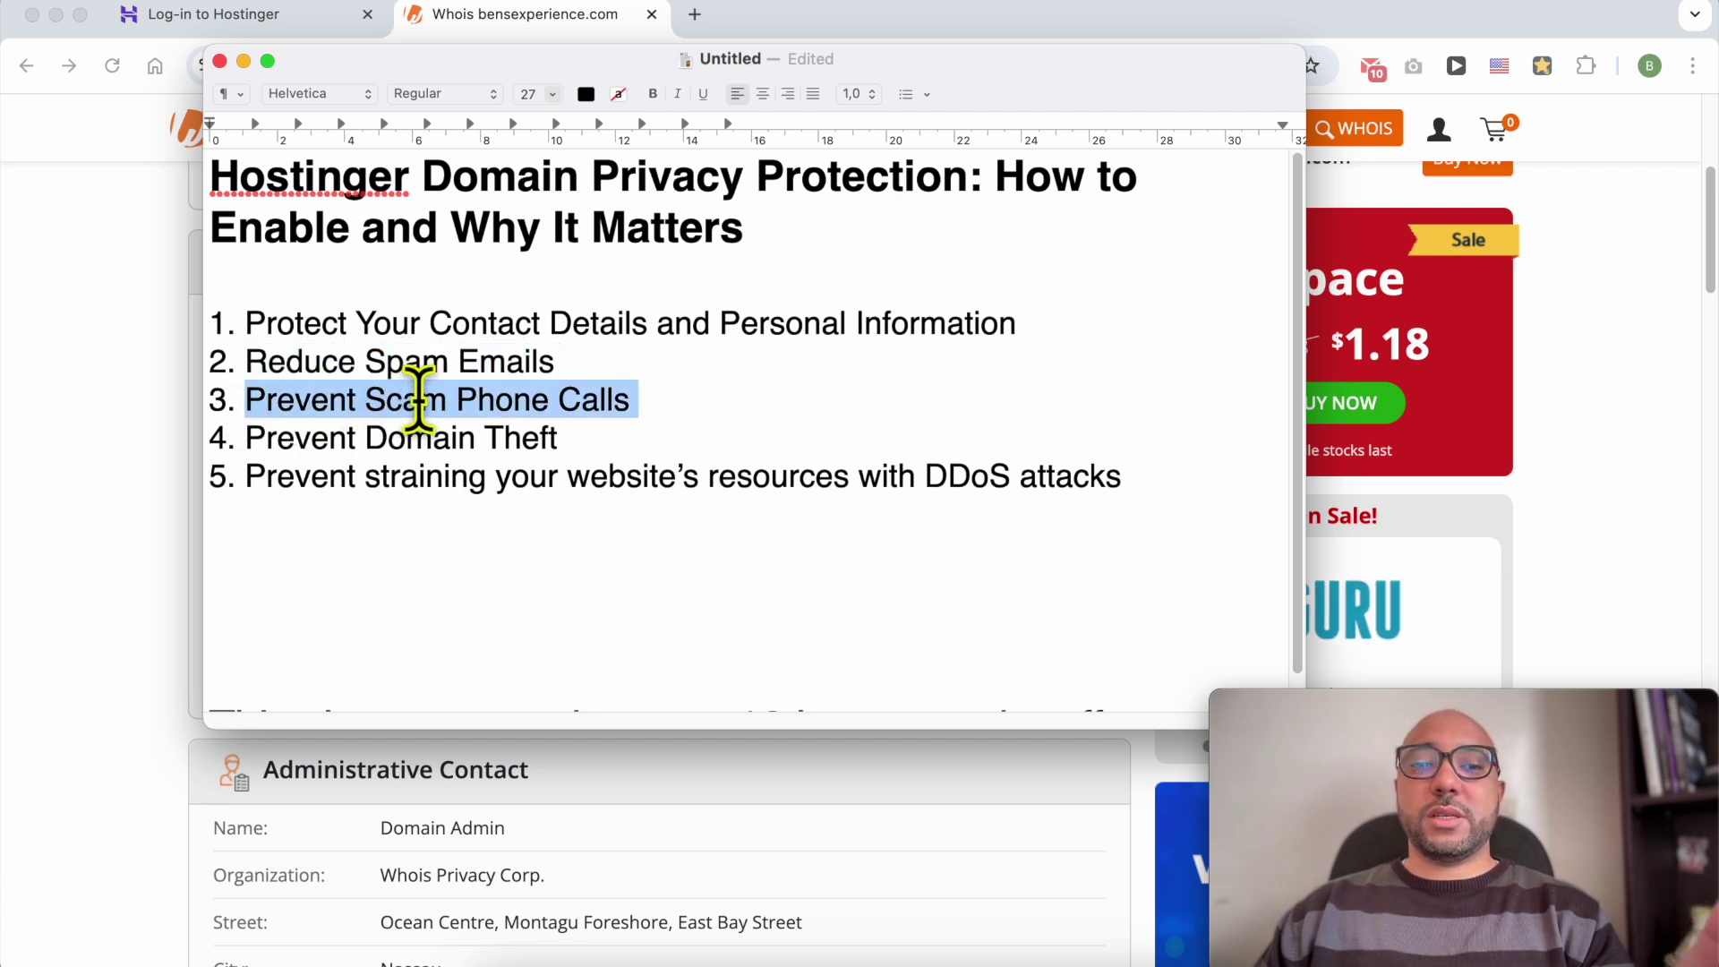
{"action": "left_click_drag", "start_coordinate": [252, 439], "coordinate": [571, 437]}
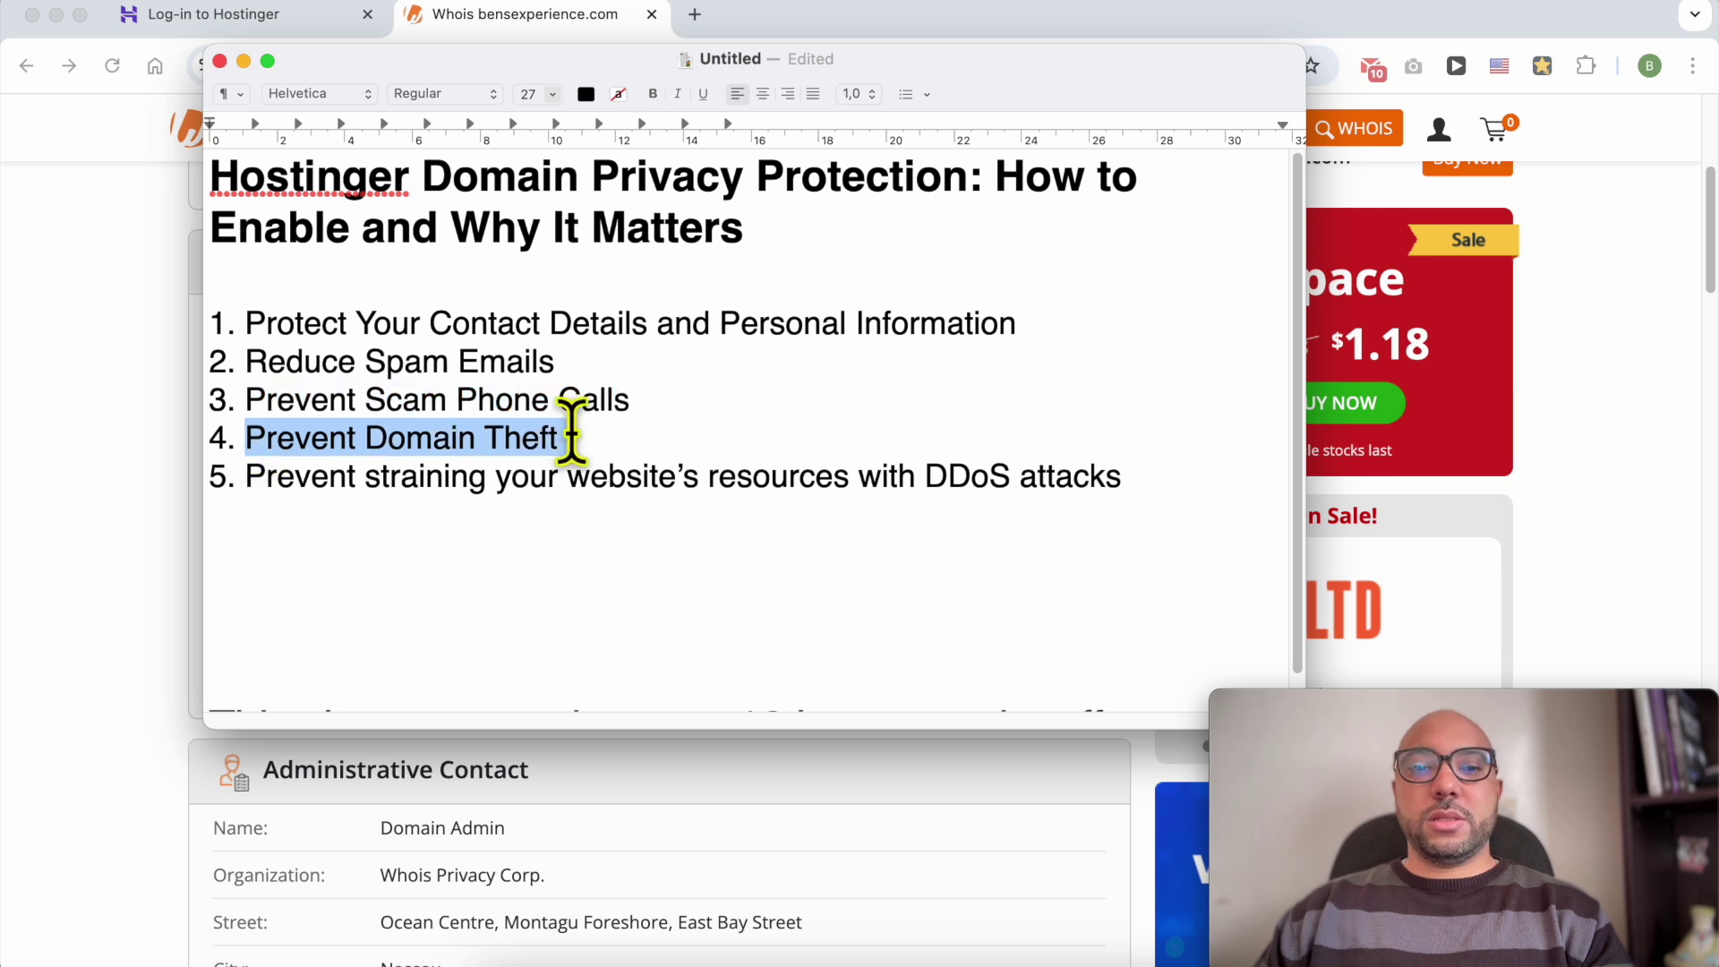
{"action": "mouse_move", "coordinate": [250, 474]}
{"action": "left_mouse_down"}
{"action": "mouse_move", "coordinate": [883, 460]}
{"action": "mouse_move", "coordinate": [1158, 475]}
{"action": "left_mouse_up"}
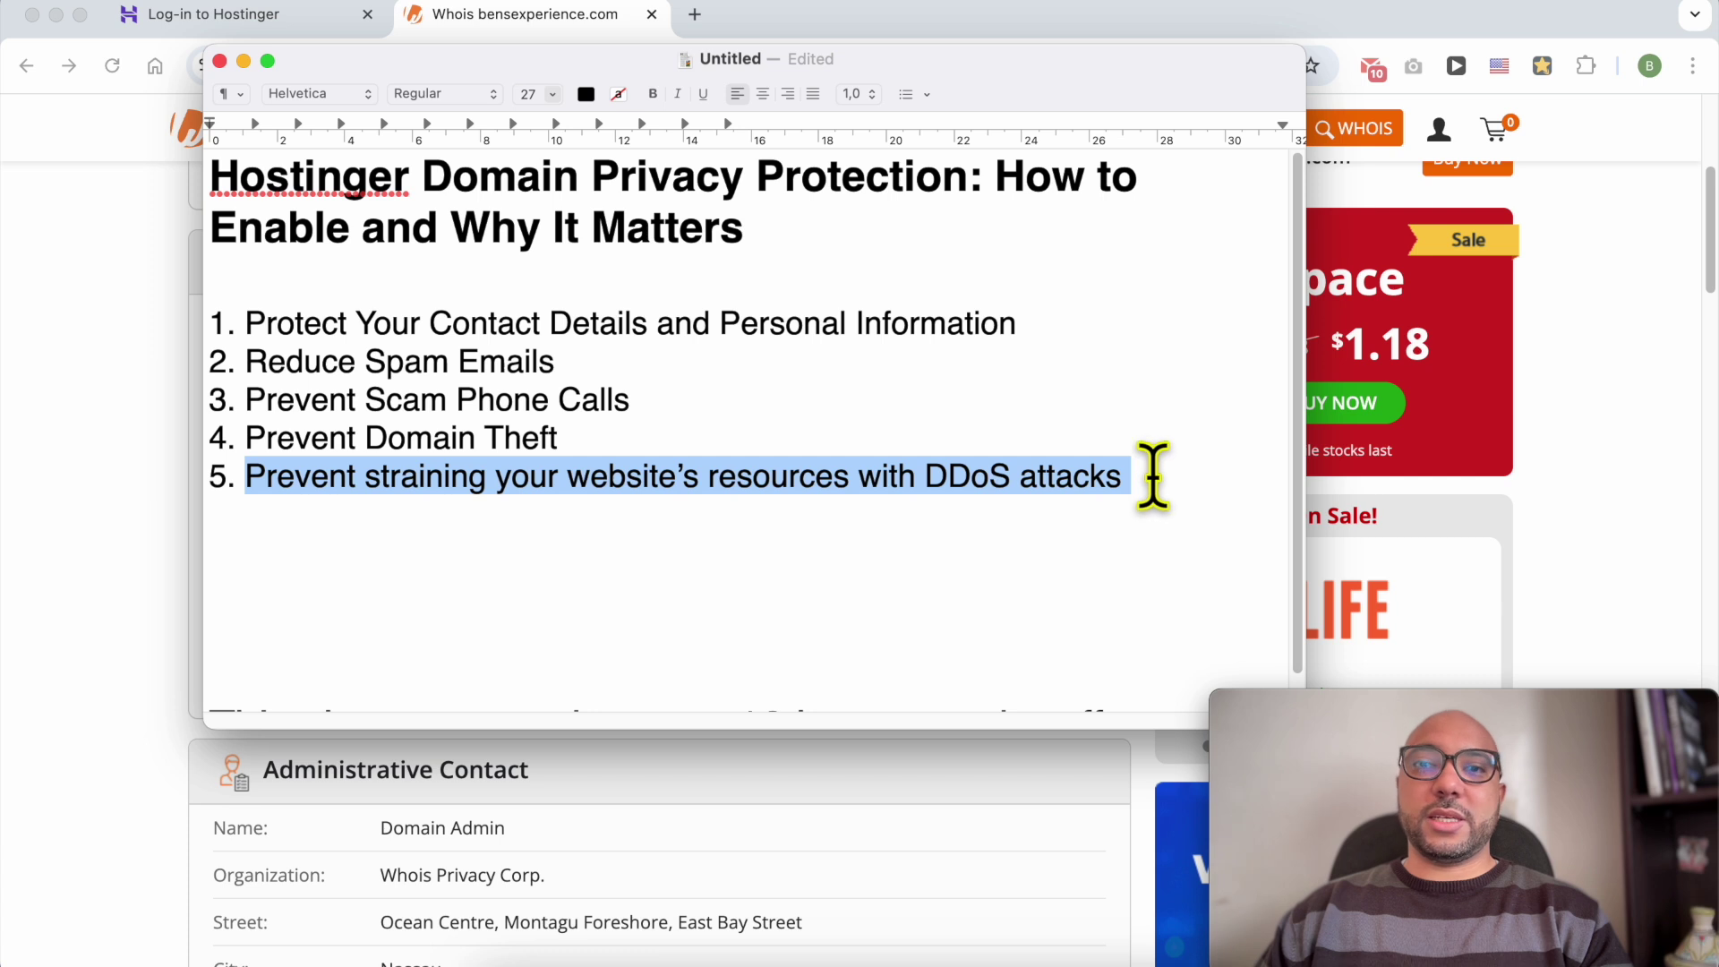
Glance back at the Whois record, then return the privacy notes to the front
{"action": "left_click", "coordinate": [664, 780]}
{"action": "scroll", "coordinate": [670, 618], "scroll_direction": "down", "scroll_amount": 1}
{"action": "scroll", "coordinate": [669, 618], "scroll_direction": "down", "scroll_amount": 3}
{"action": "left_click", "coordinate": [643, 936]}
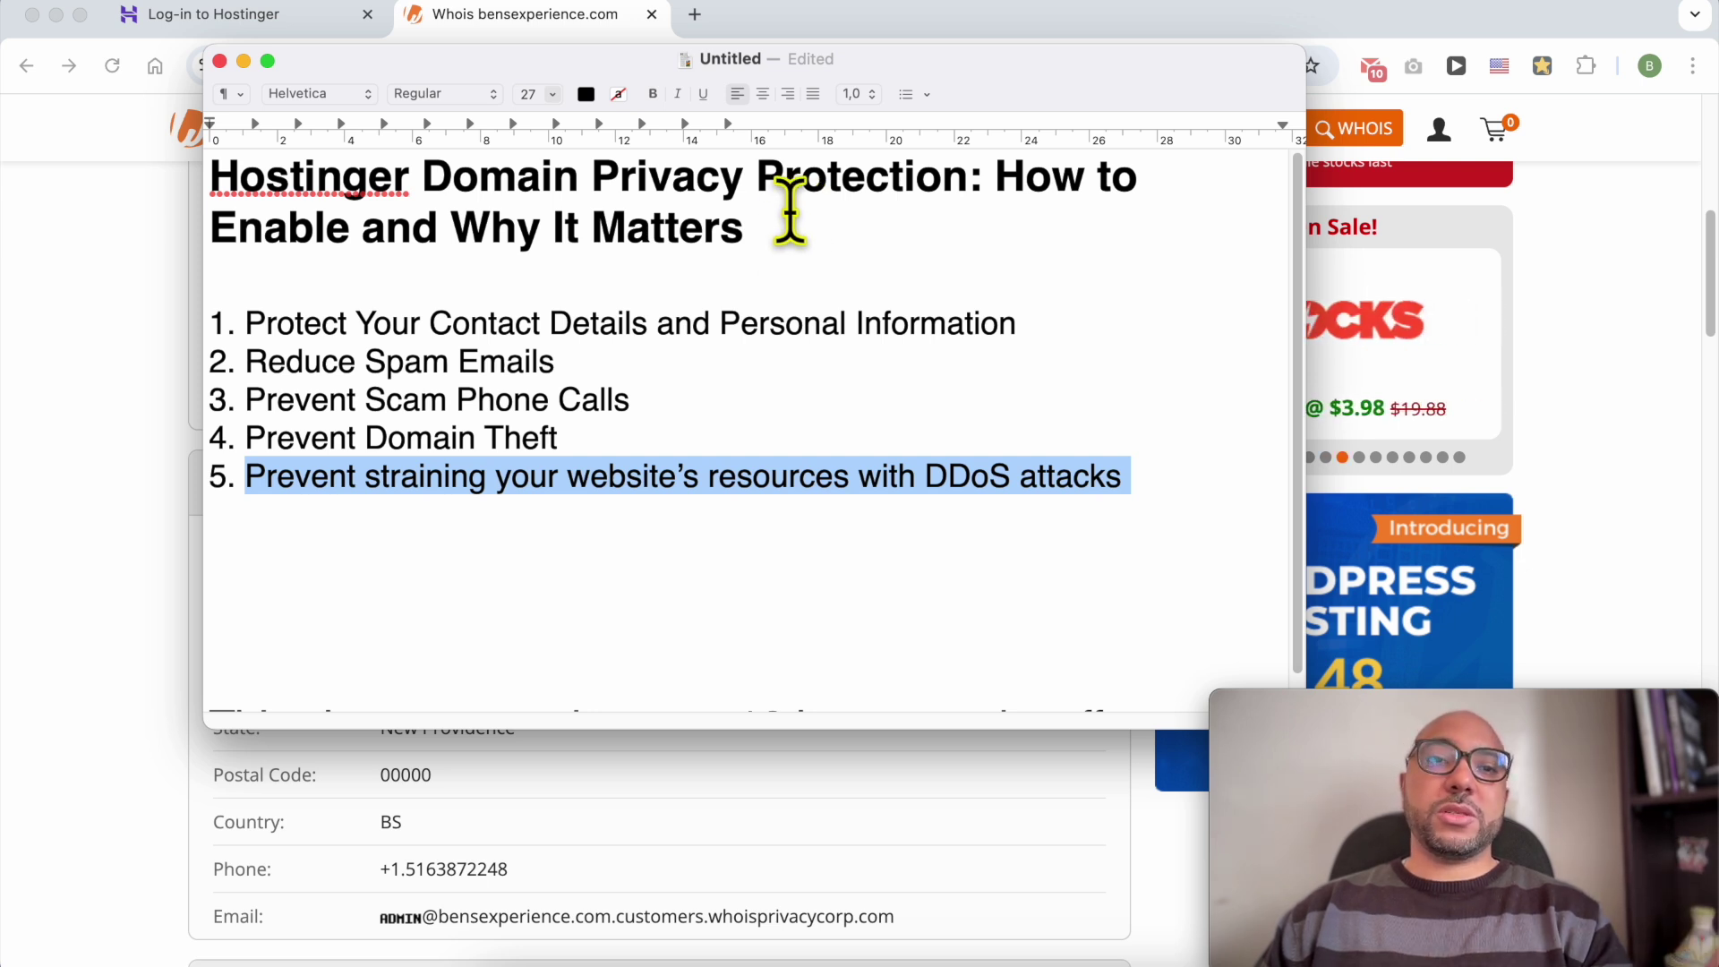
Log in to the Hostinger account from the Chrome login page
{"action": "left_click", "coordinate": [259, 23]}
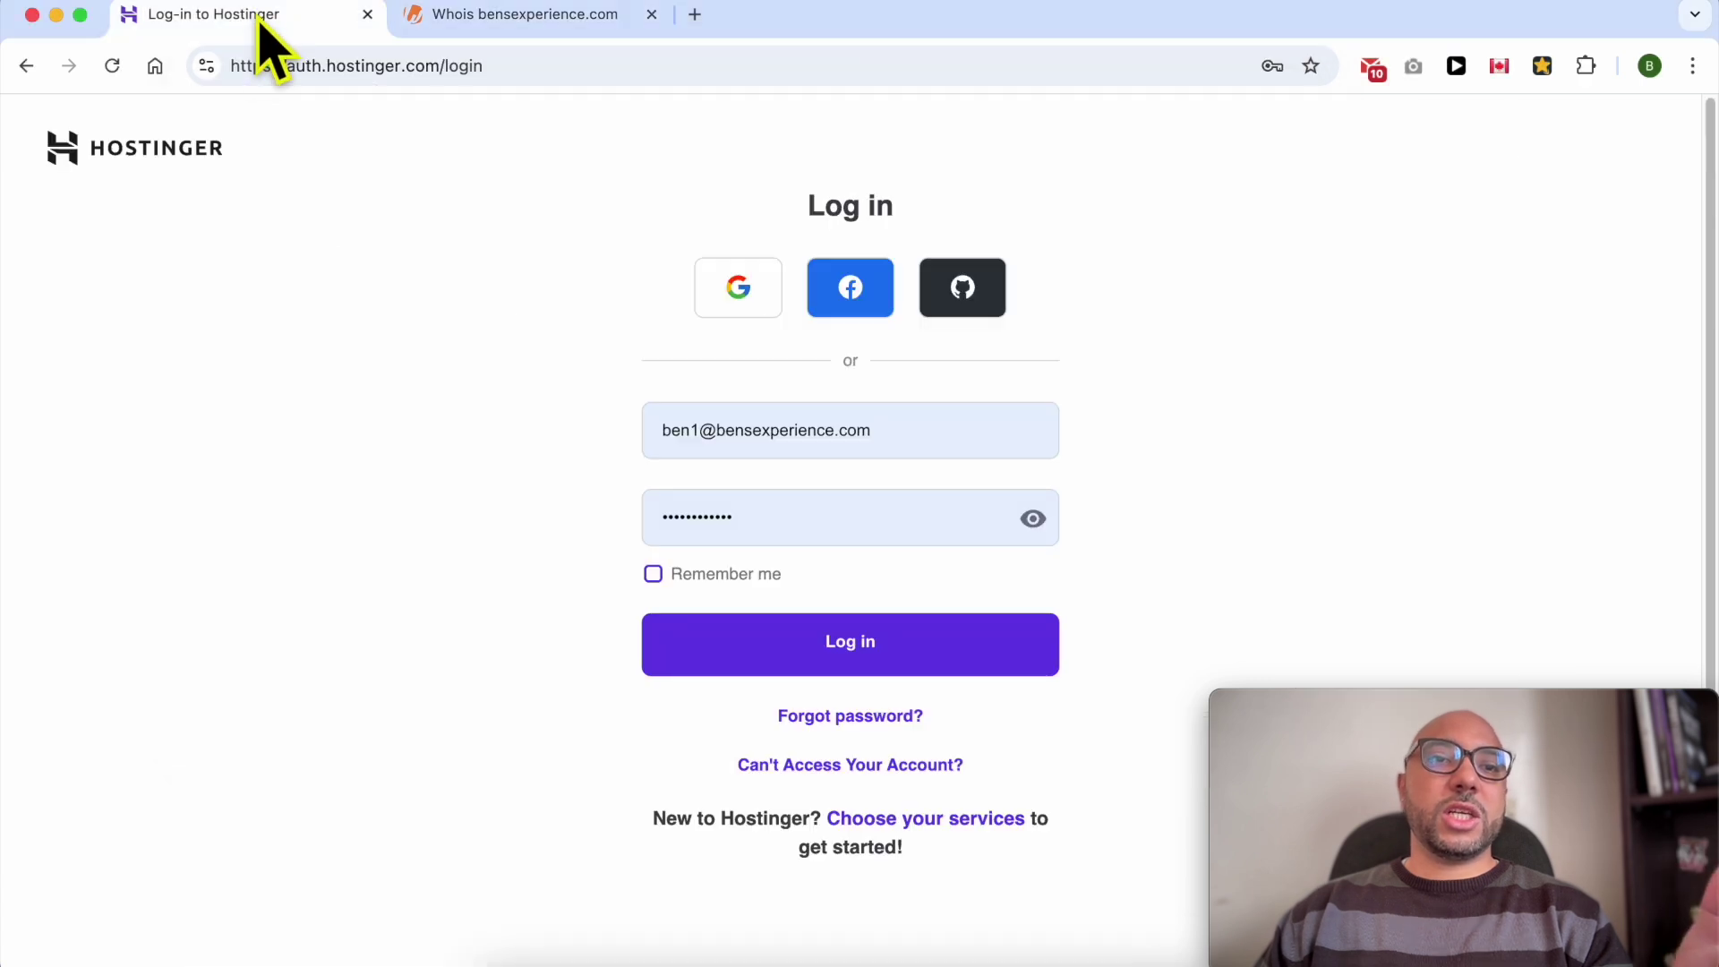
{"action": "left_click_drag", "start_coordinate": [325, 66], "coordinate": [652, 65]}
{"action": "left_click", "coordinate": [555, 264]}
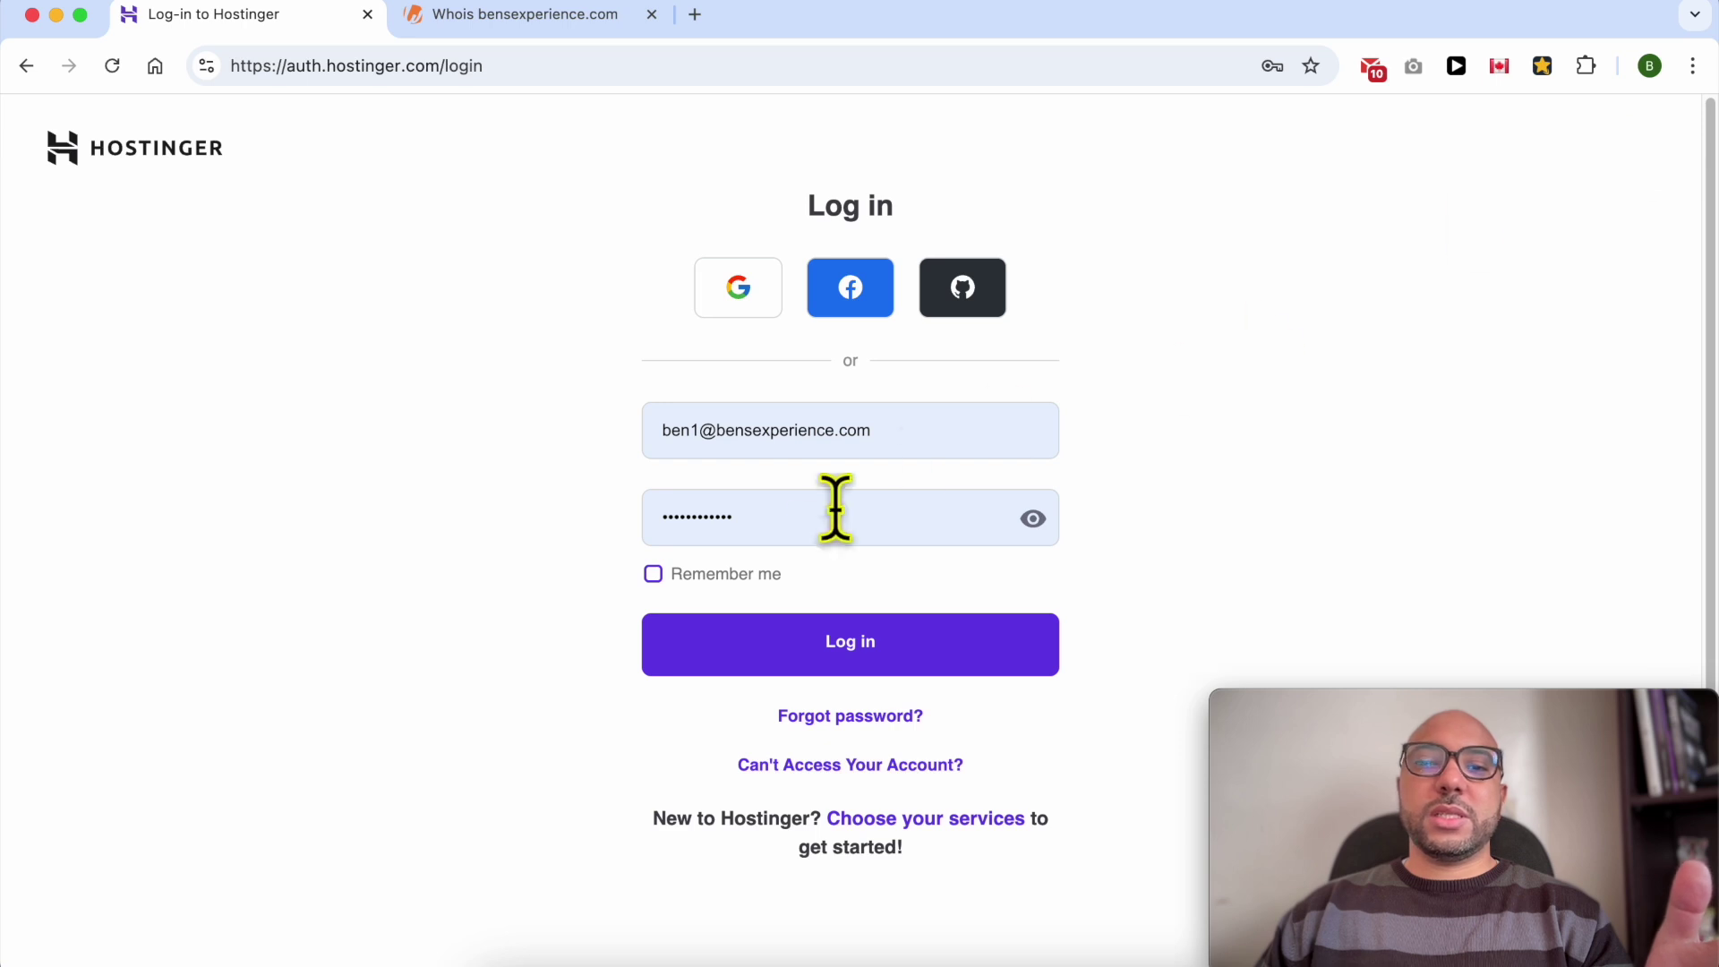
{"action": "left_click", "coordinate": [799, 631]}
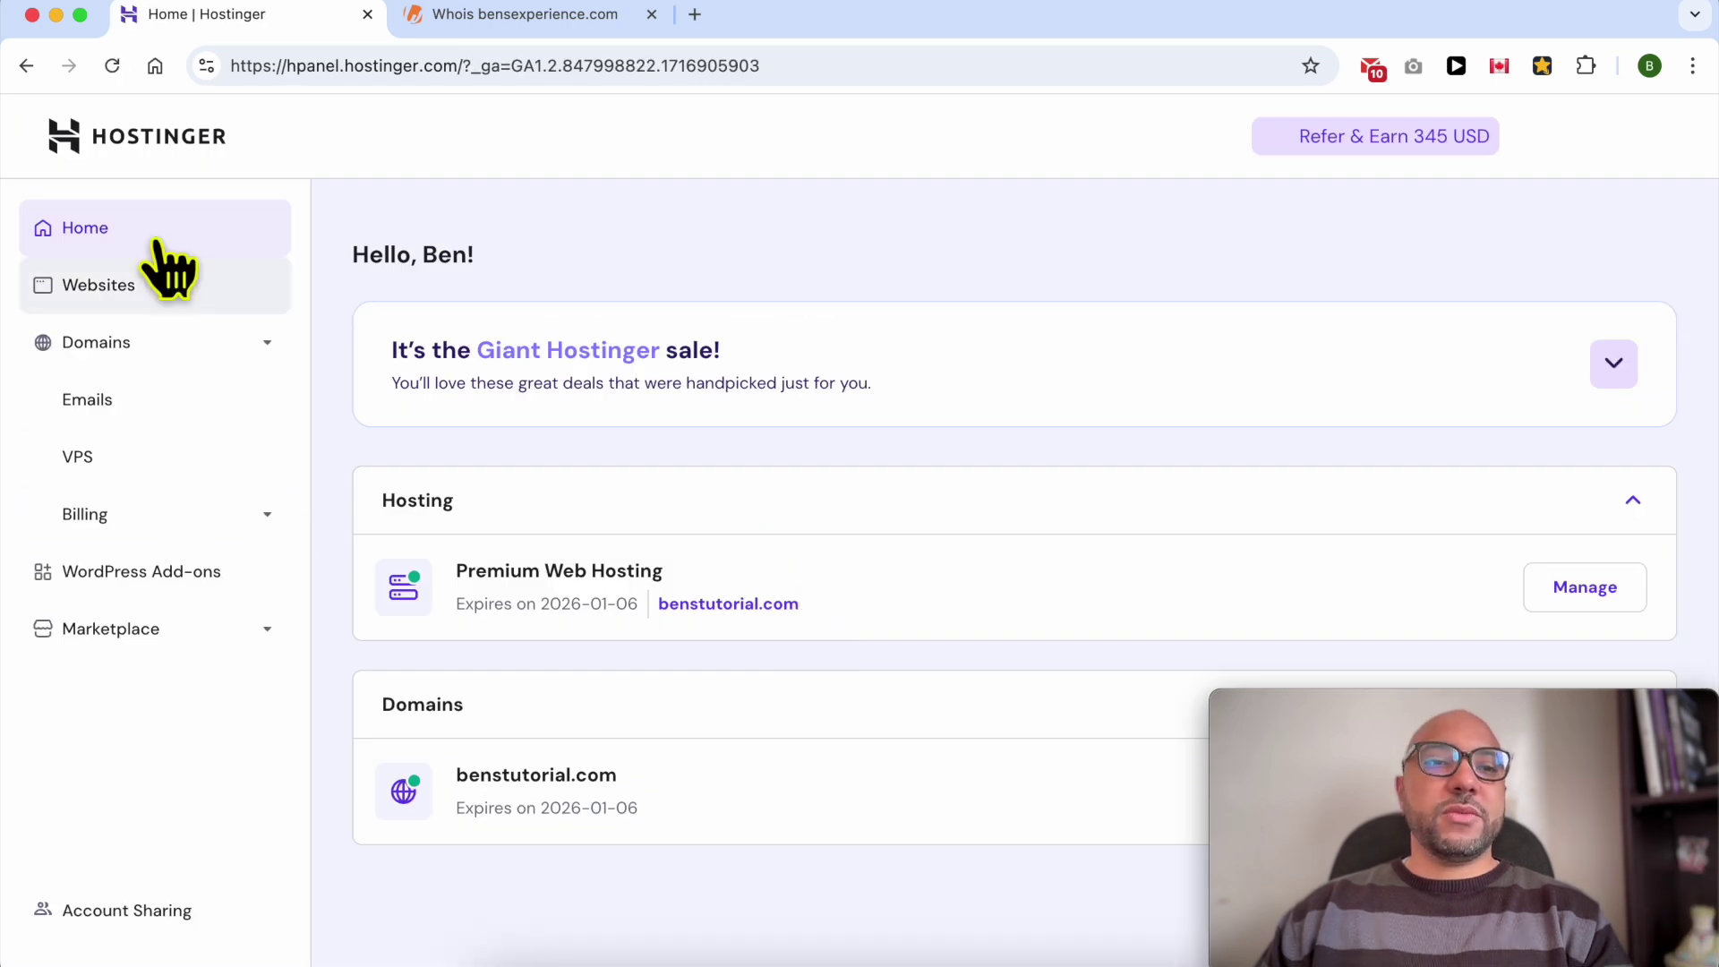
Go to Domains > Domain portfolio and manage benstutorial.com, locating the Privacy protection (WPP) setting
{"action": "left_click", "coordinate": [134, 345]}
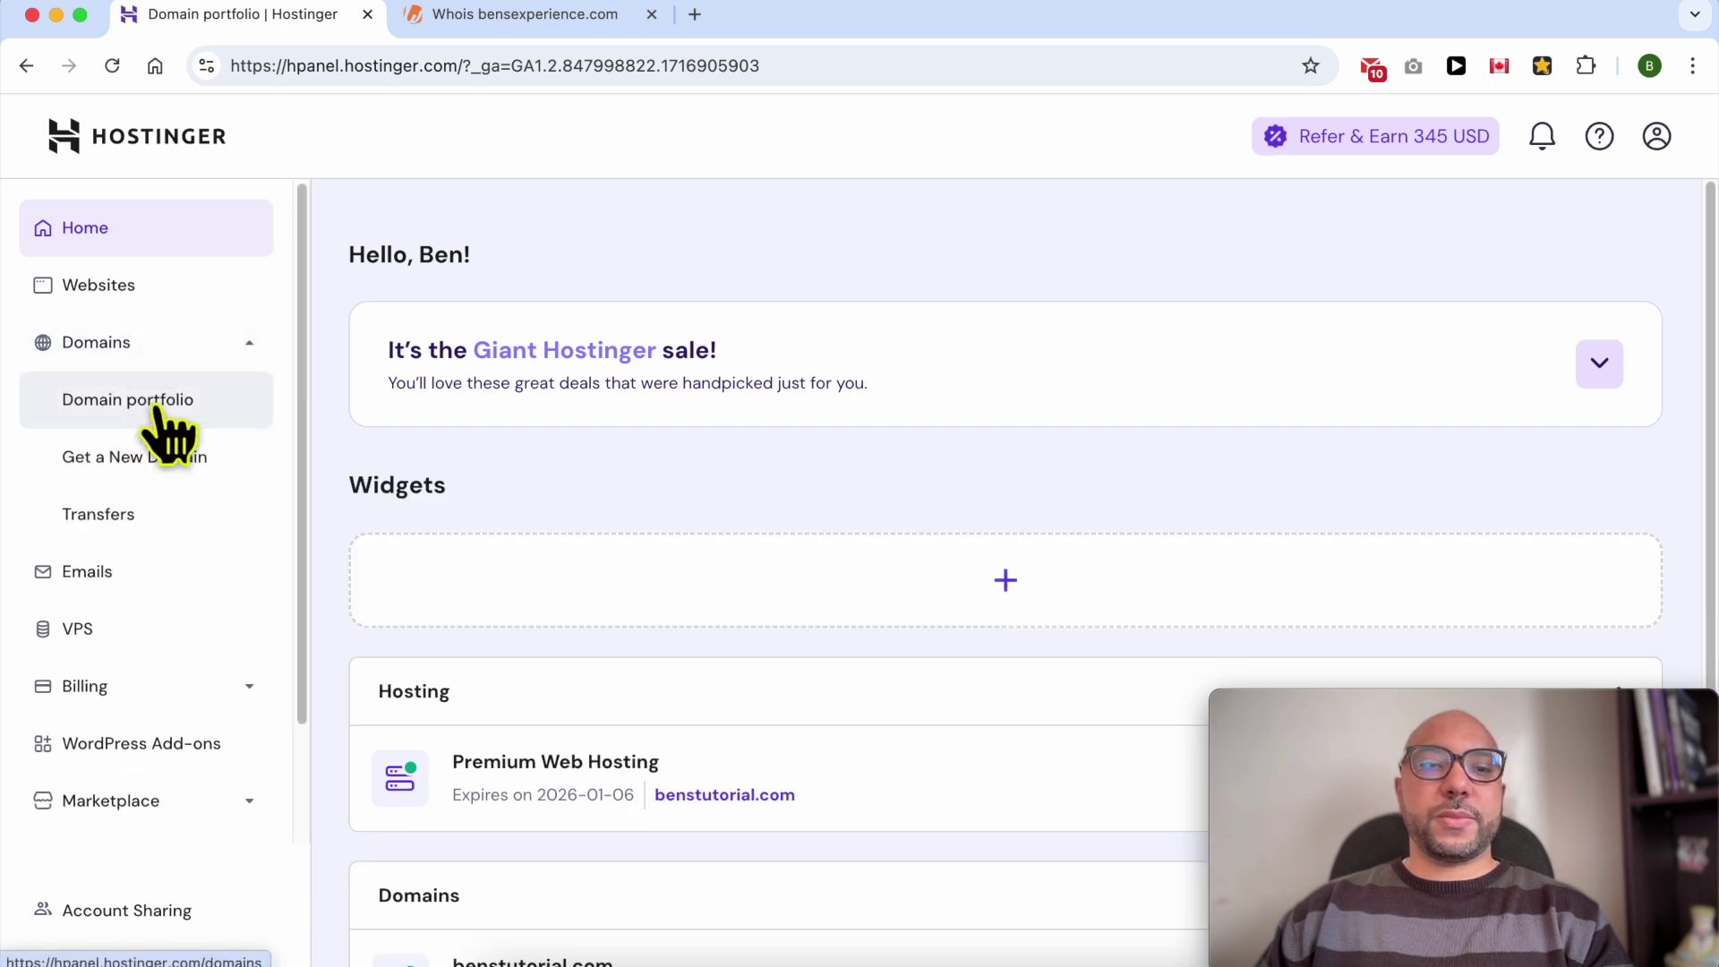
{"action": "left_click", "coordinate": [161, 409]}
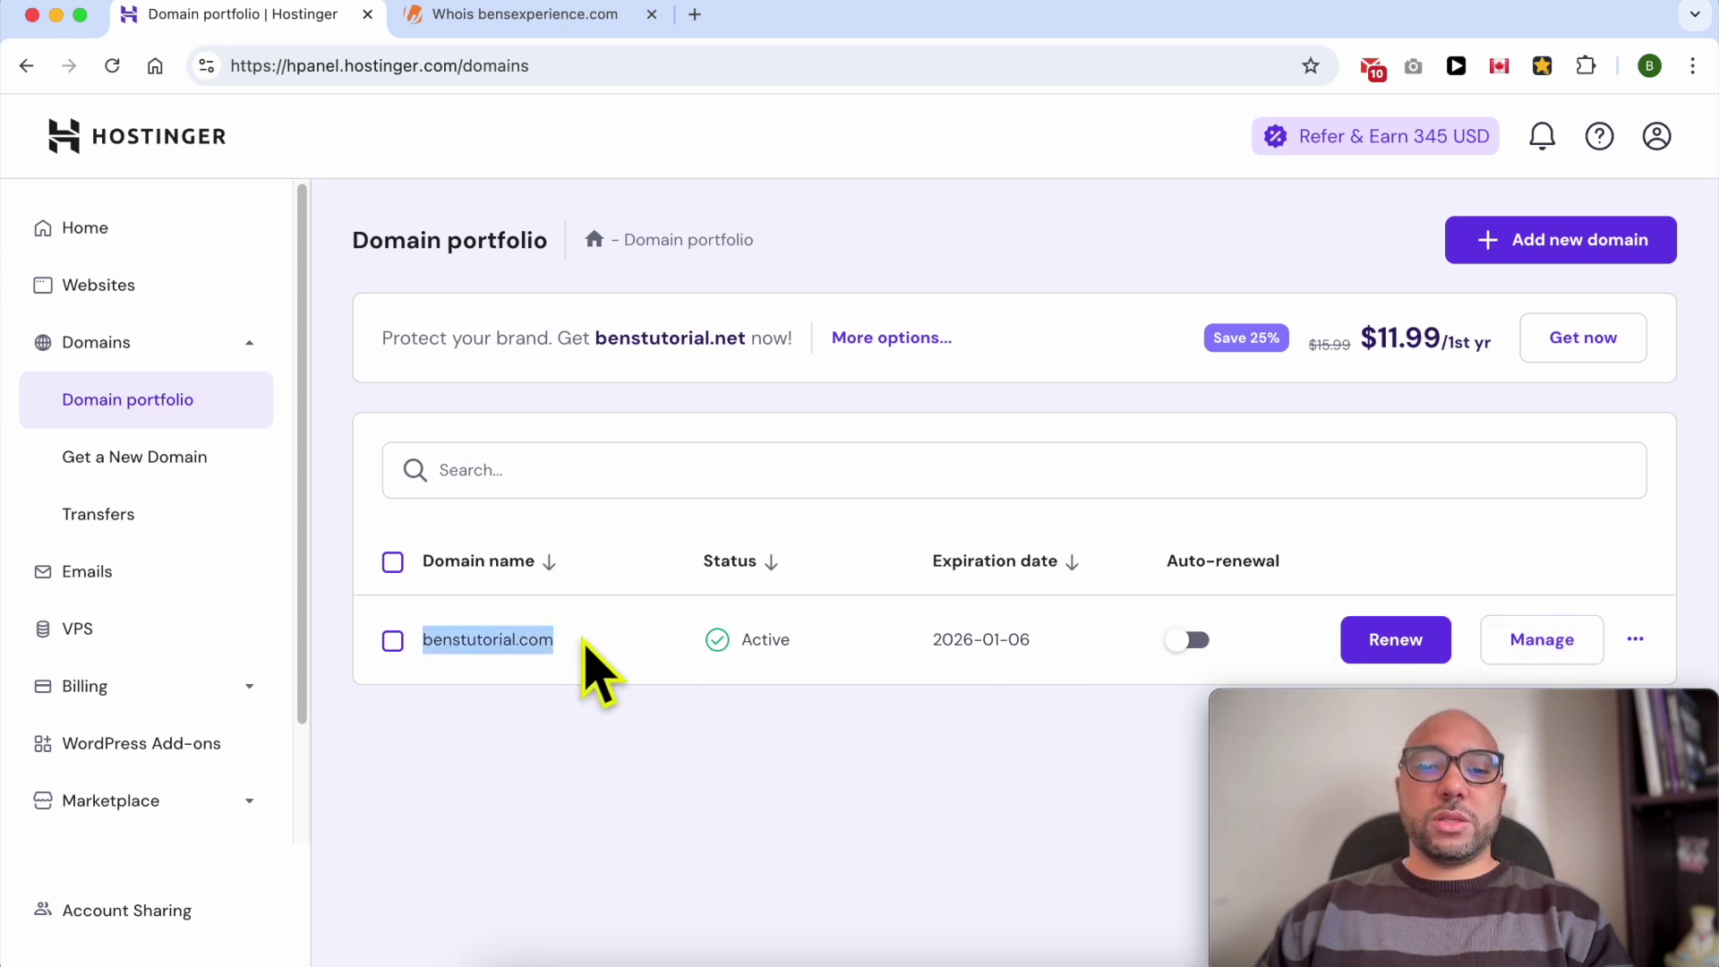
{"action": "left_click", "coordinate": [1536, 658]}
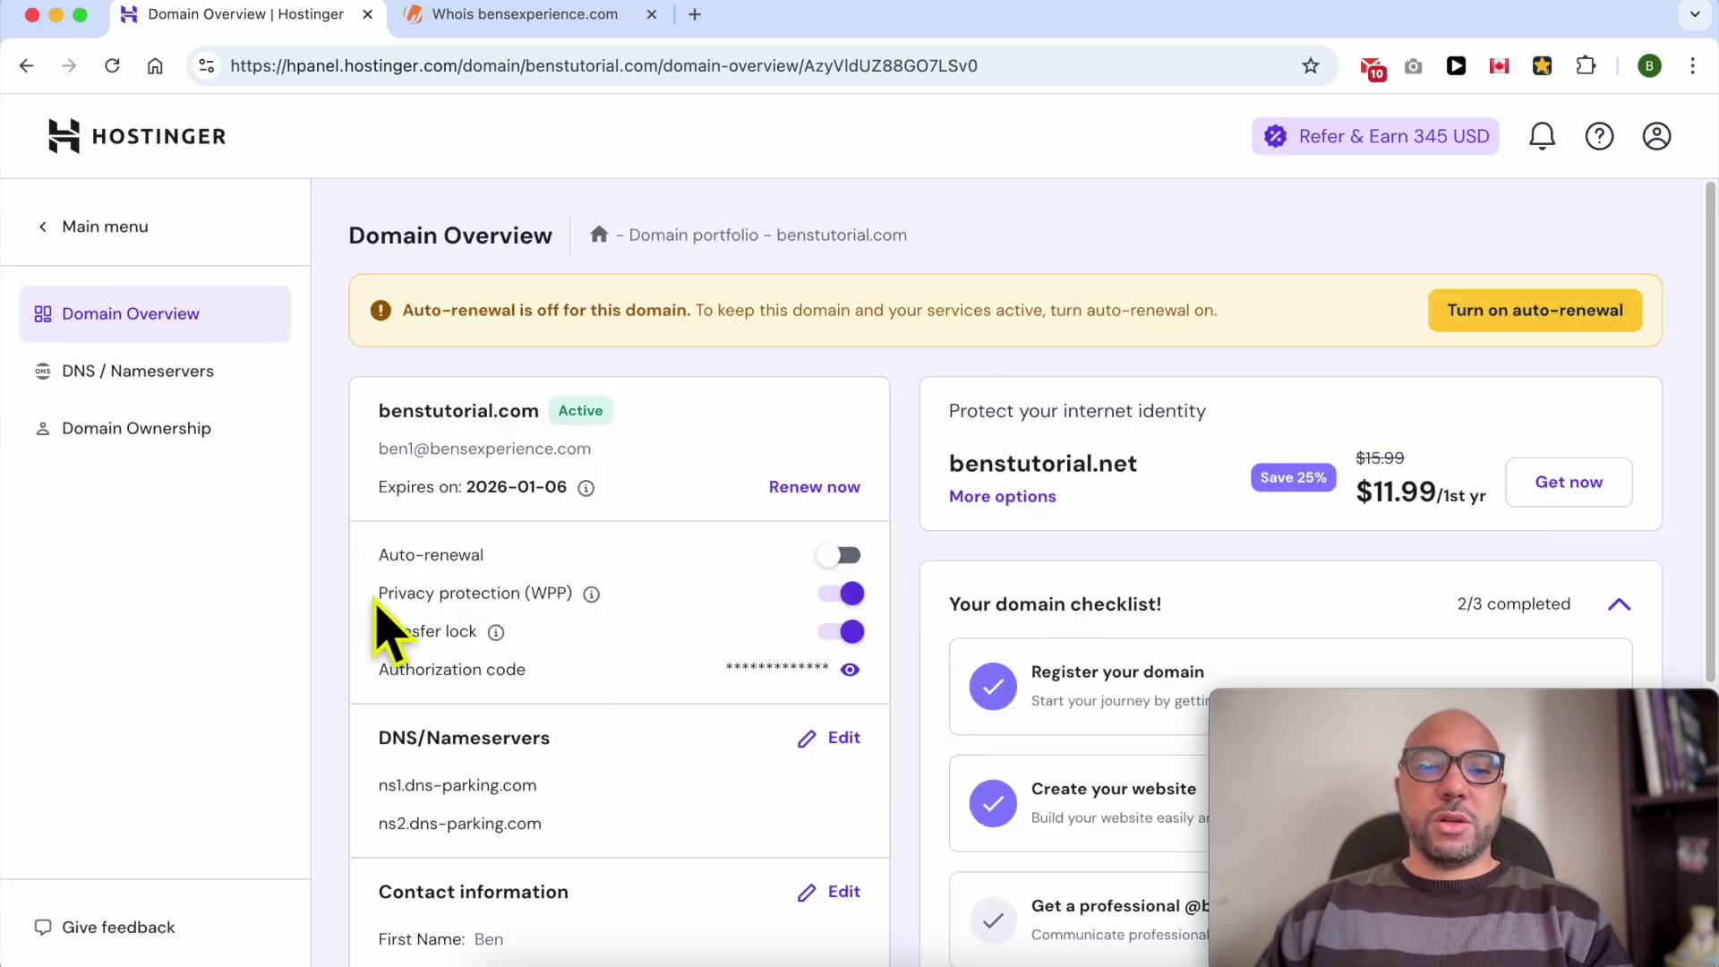
{"action": "left_click_drag", "start_coordinate": [391, 594], "coordinate": [595, 602]}
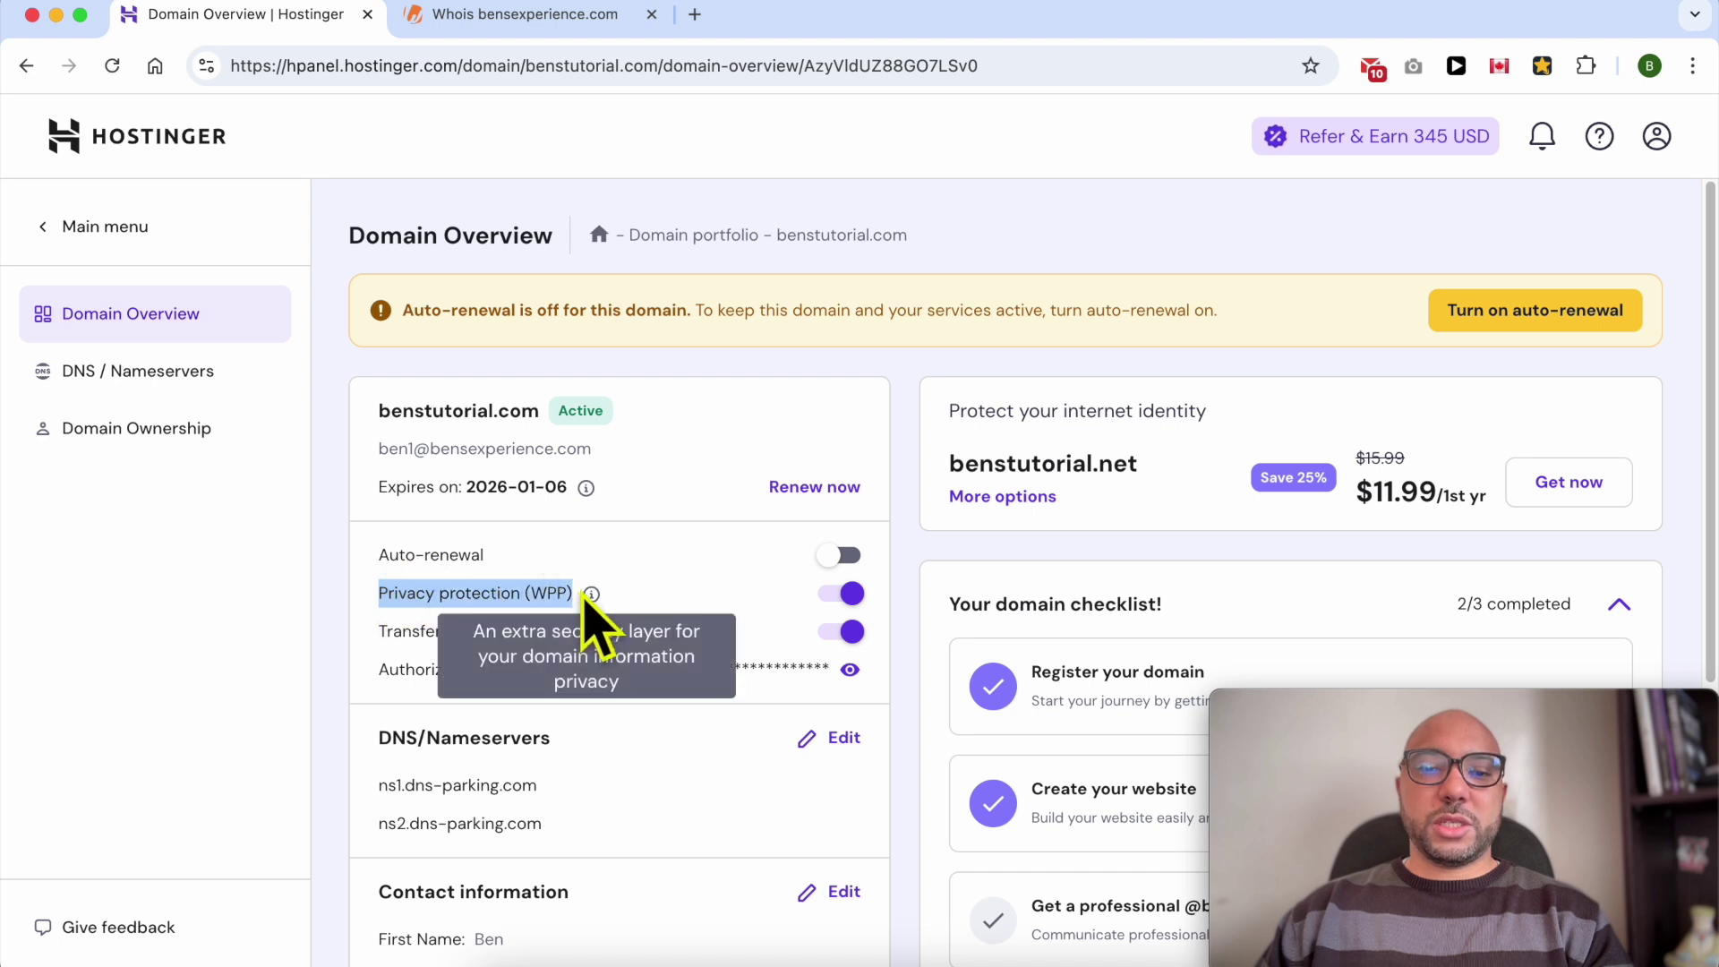
{"action": "left_click", "coordinate": [680, 608]}
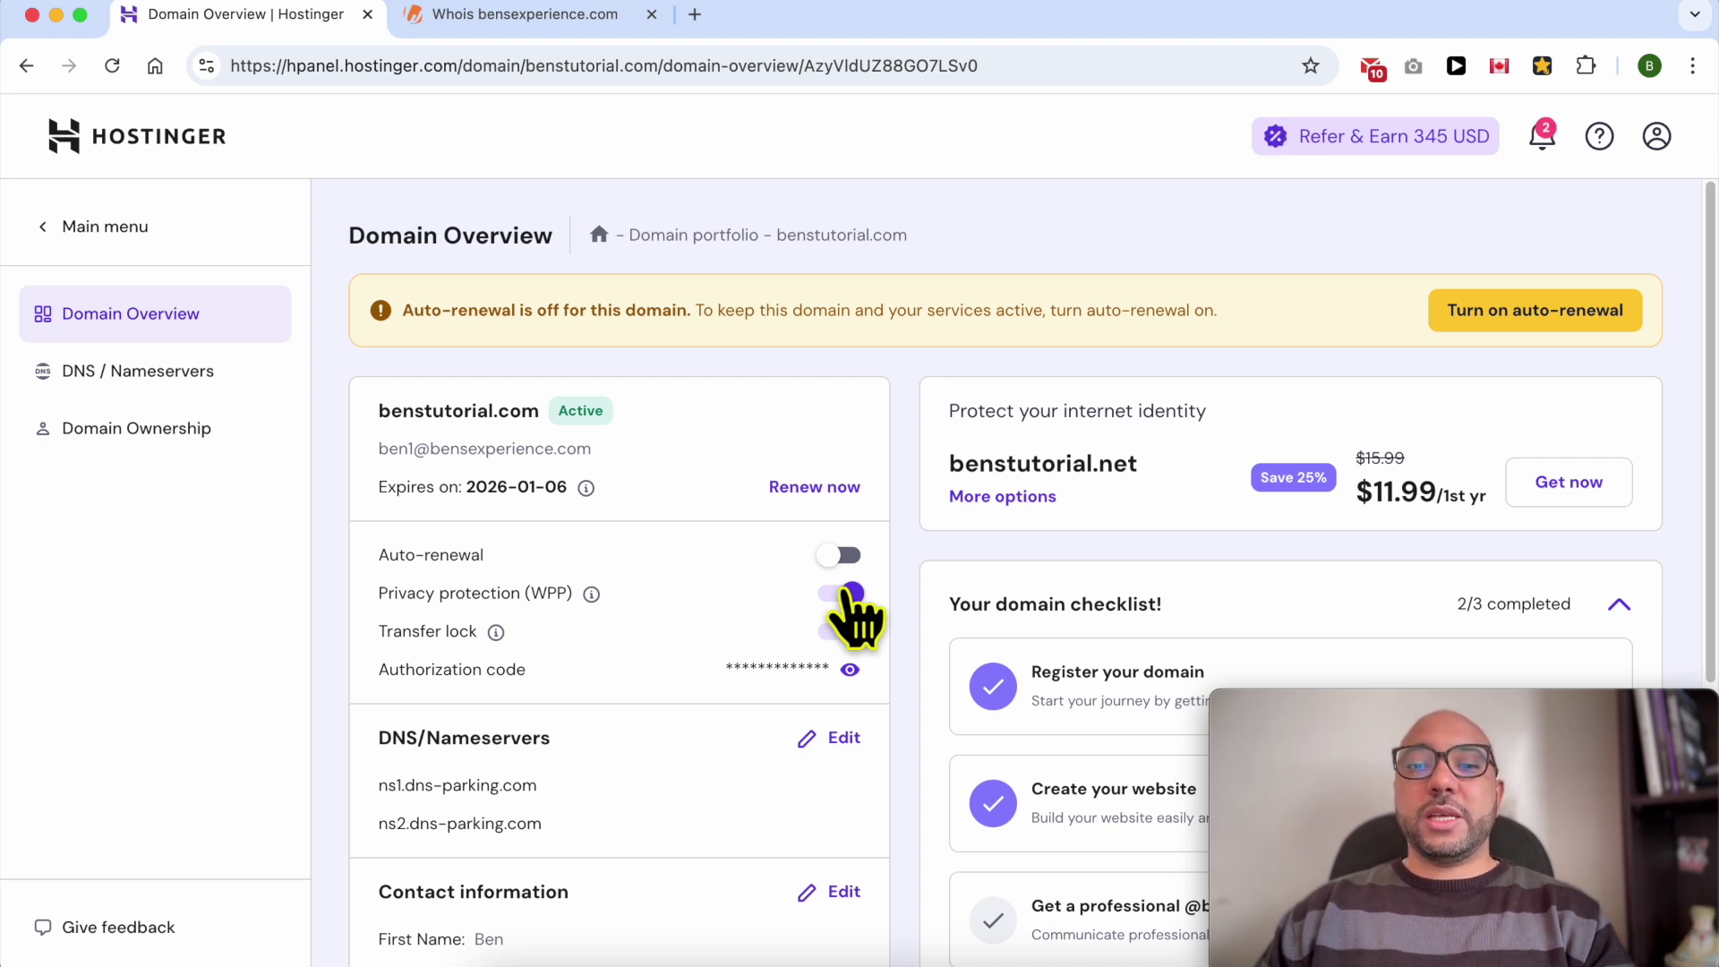
Disable privacy protection (WPP) for benstutorial.com, confirming the warning dialog
{"action": "left_click", "coordinate": [846, 592]}
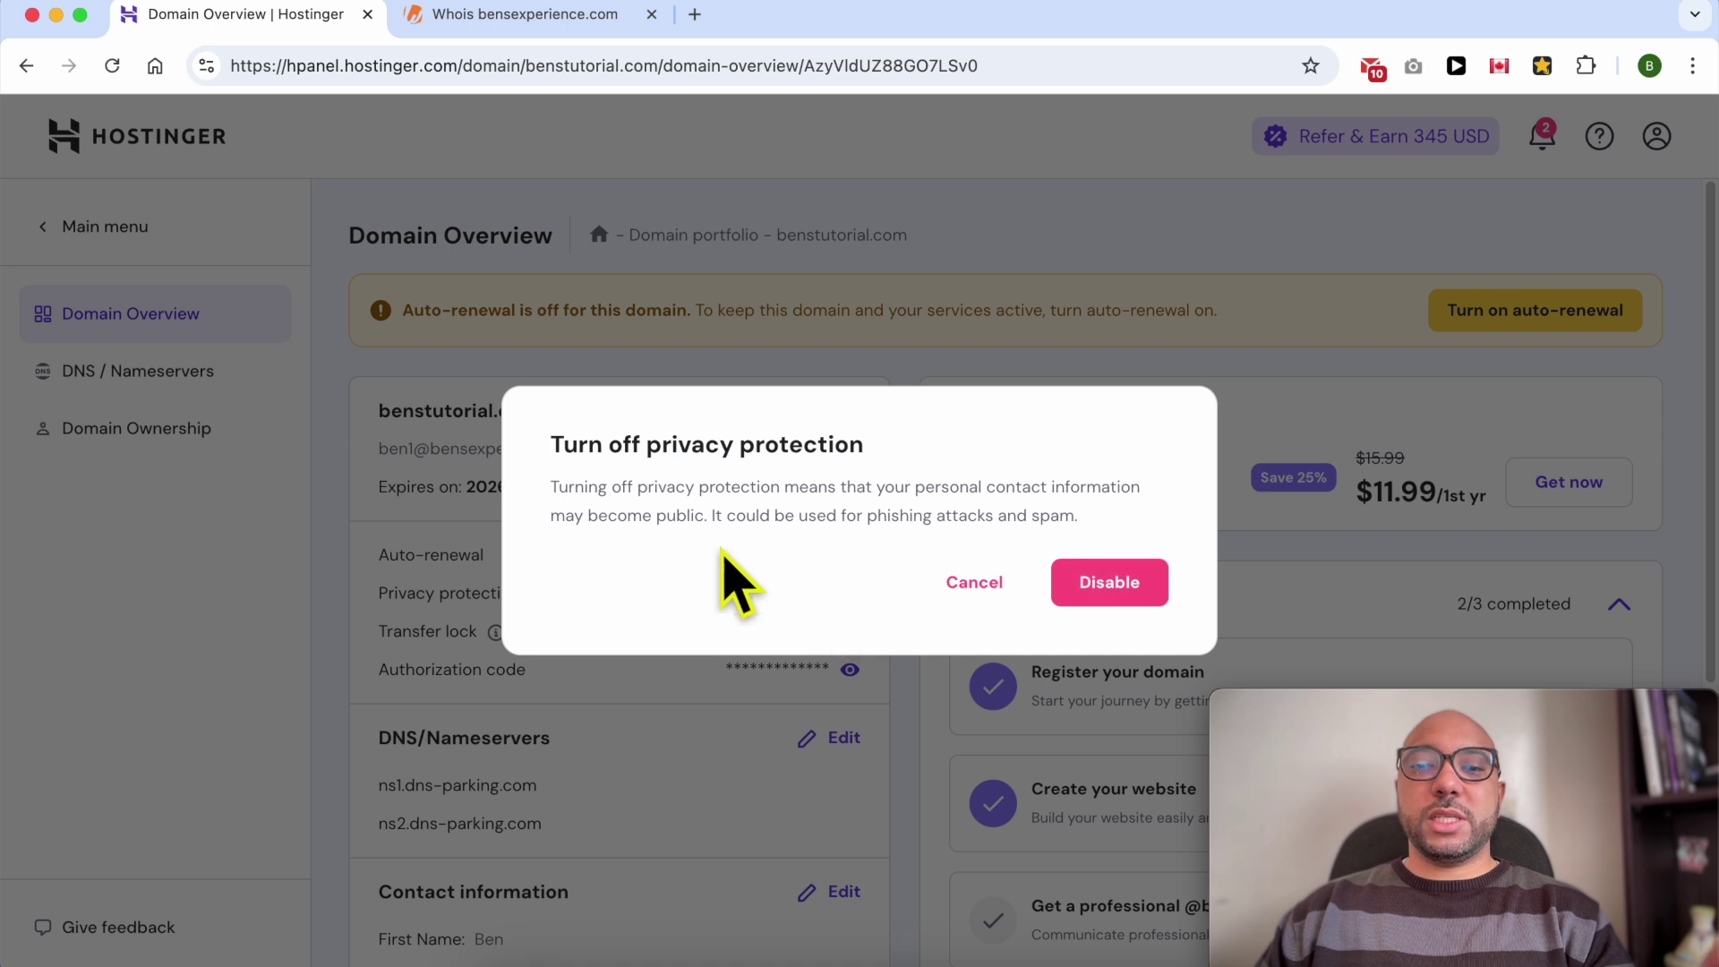
{"action": "mouse_move", "coordinate": [550, 488]}
{"action": "left_mouse_down"}
{"action": "mouse_move", "coordinate": [1154, 528]}
{"action": "mouse_move", "coordinate": [702, 567]}
{"action": "mouse_move", "coordinate": [703, 516]}
{"action": "left_mouse_up"}
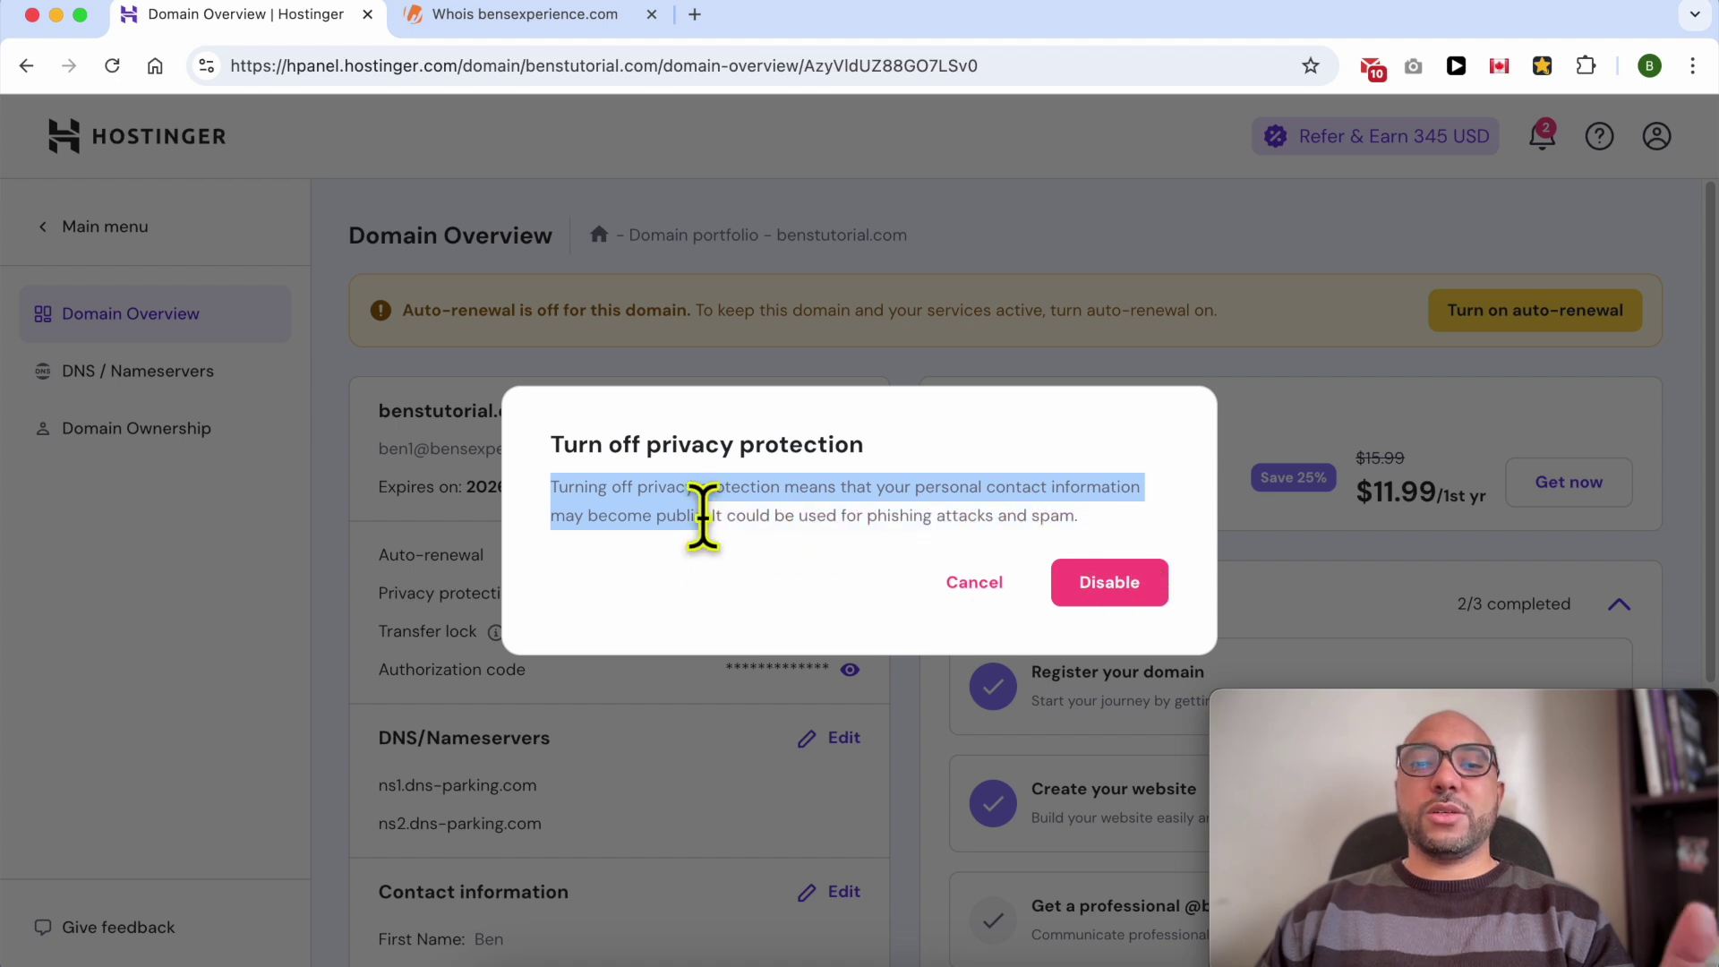
{"action": "mouse_move", "coordinate": [707, 514]}
{"action": "left_mouse_down"}
{"action": "mouse_move", "coordinate": [1028, 526]}
{"action": "mouse_move", "coordinate": [1113, 556]}
{"action": "left_mouse_up"}
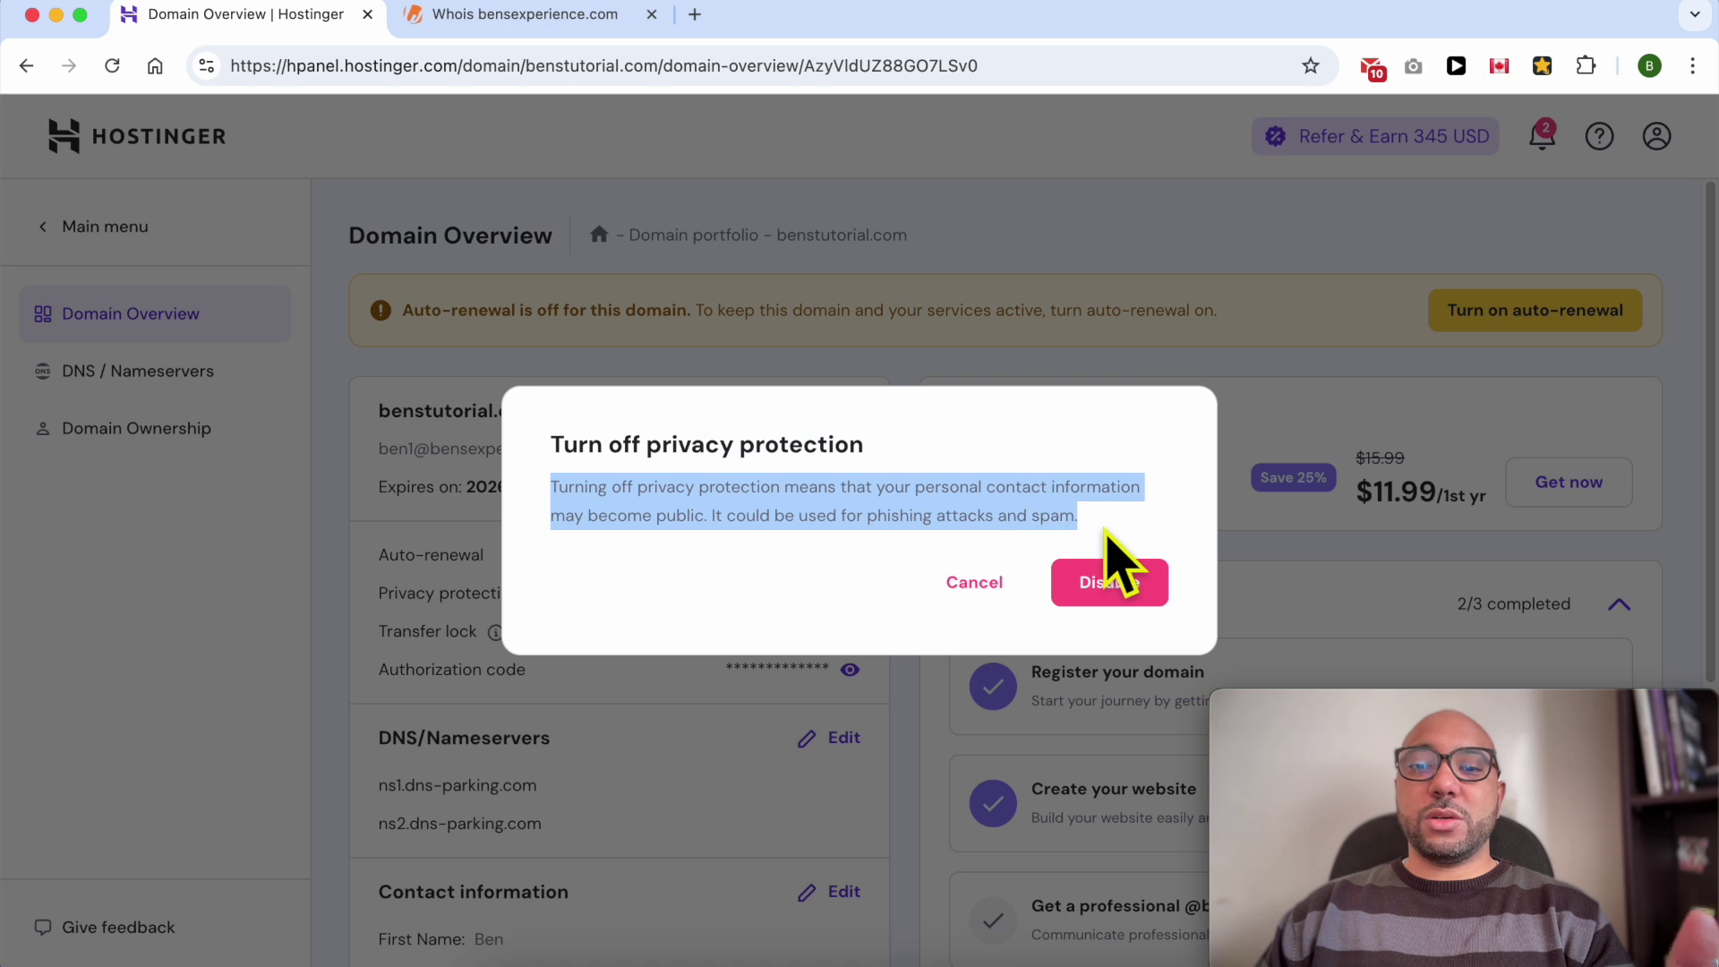
{"action": "left_click", "coordinate": [1121, 586]}
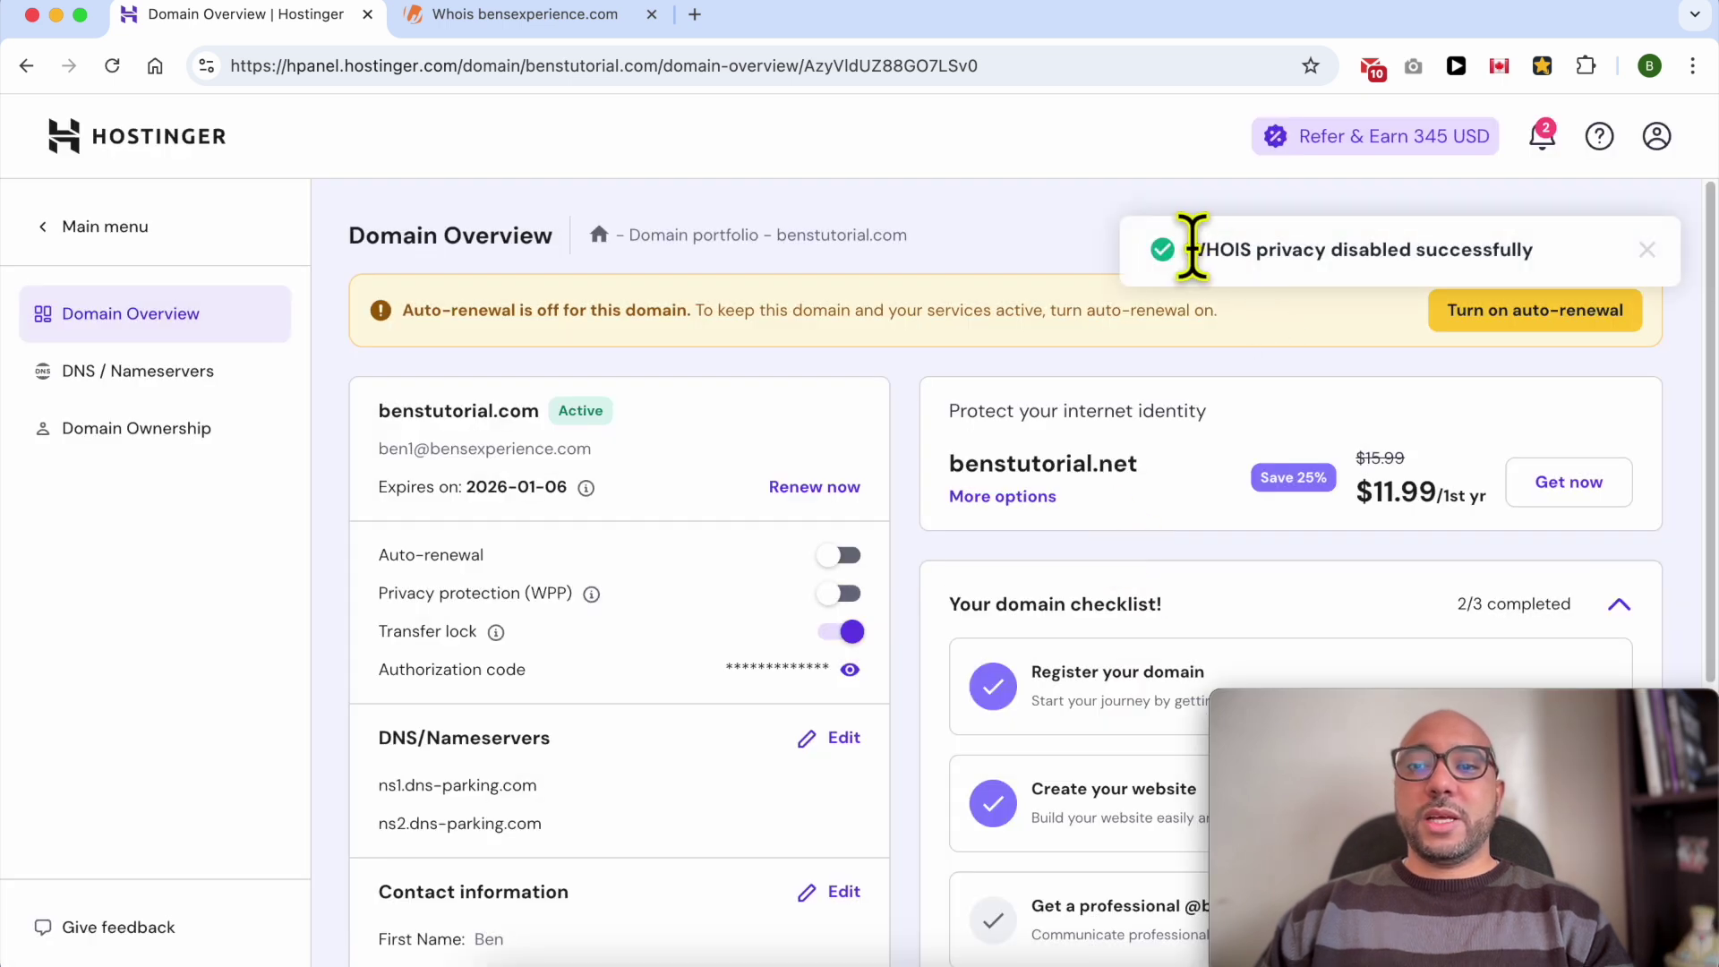
{"action": "mouse_move", "coordinate": [1187, 249]}
{"action": "left_mouse_down"}
{"action": "mouse_move", "coordinate": [1314, 244]}
{"action": "mouse_move", "coordinate": [1602, 285]}
{"action": "left_mouse_up"}
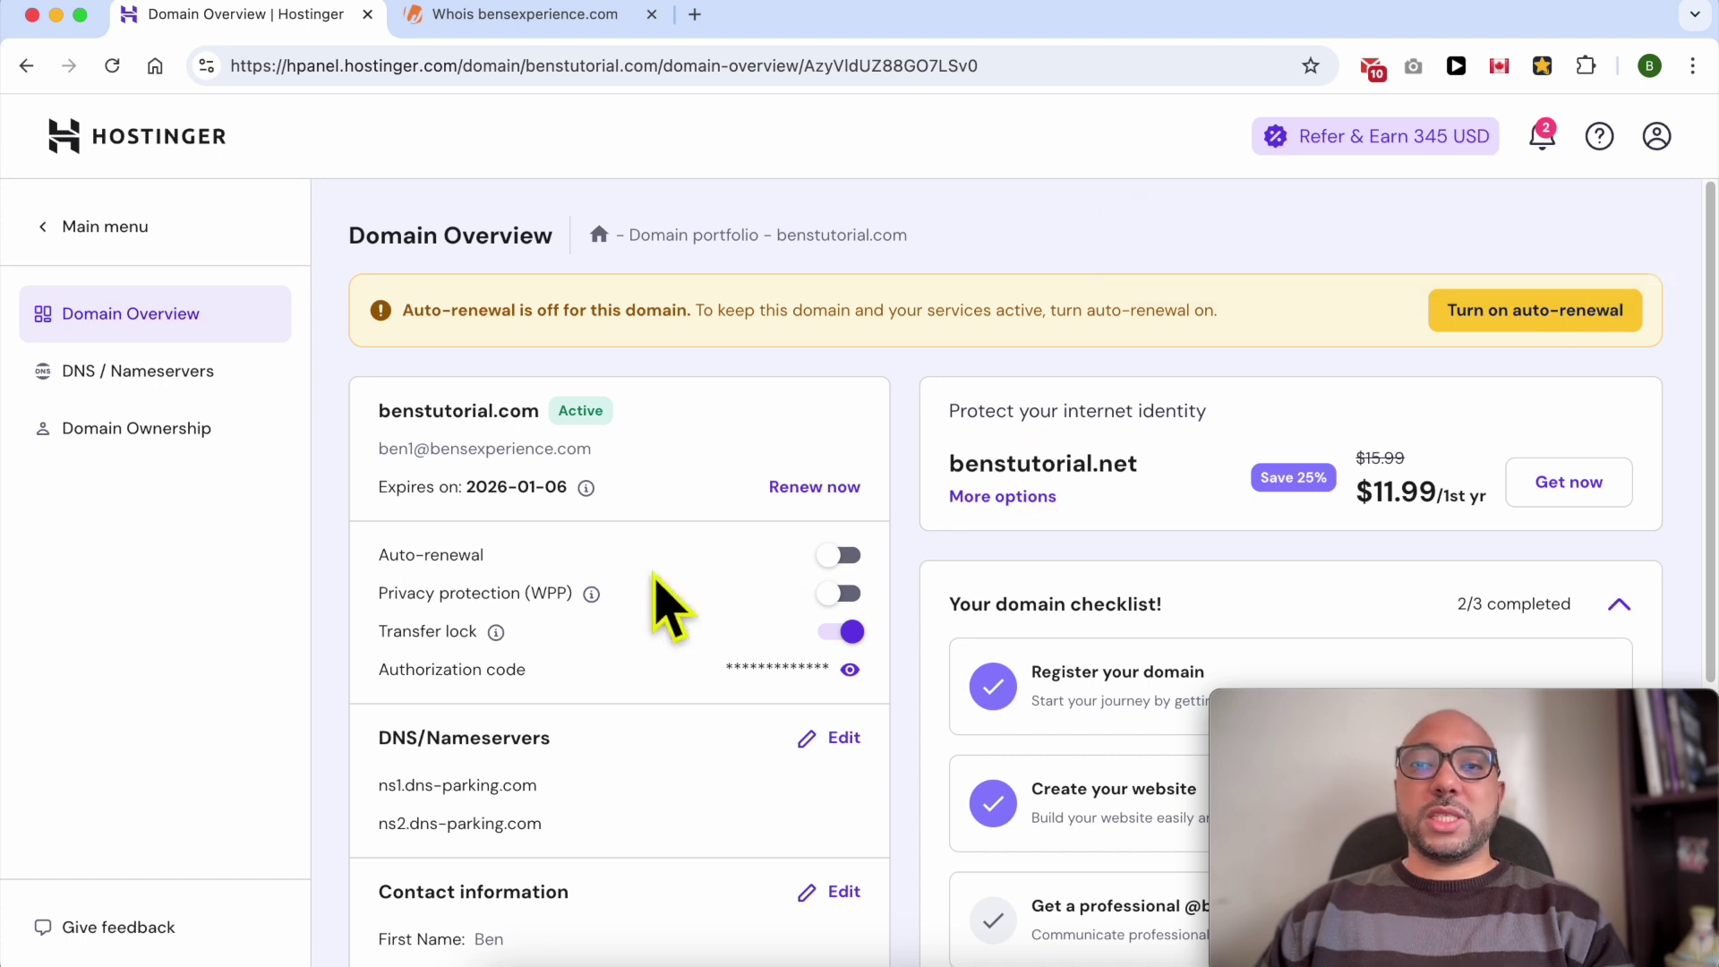
Turn privacy protection back on and note the 12-hour update delay in the notes
{"action": "left_click", "coordinate": [846, 595]}
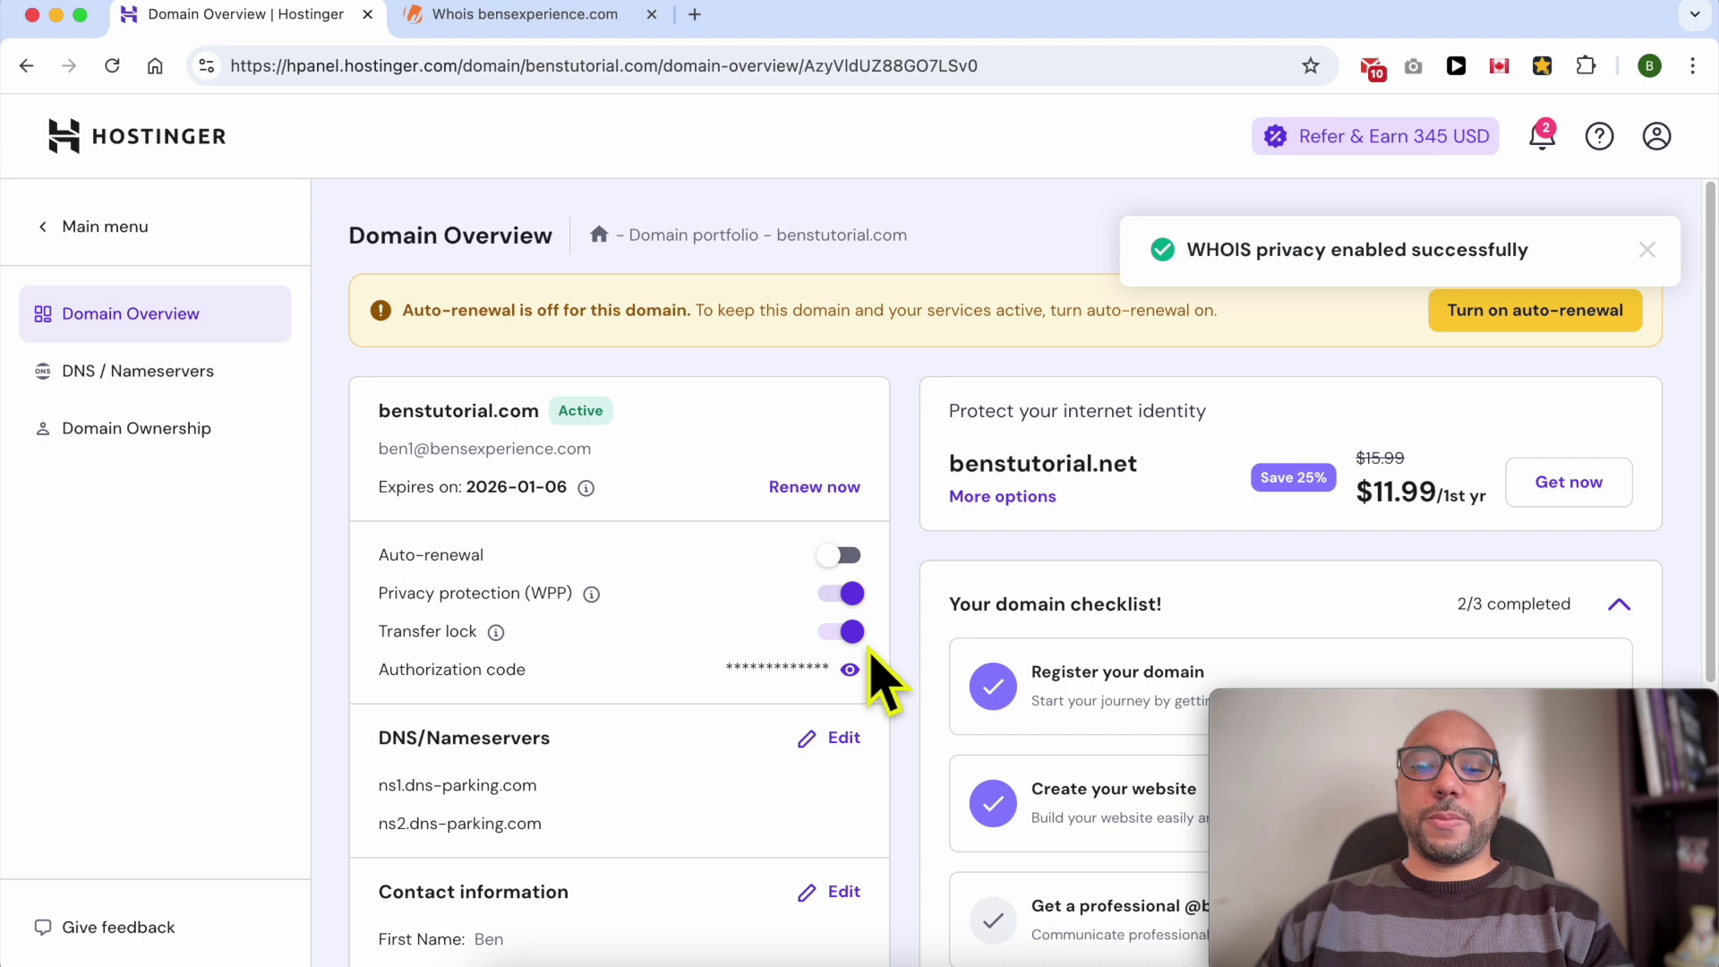
{"action": "key", "text": "super+Tab"}
{"action": "triple_click", "coordinate": [483, 678]}
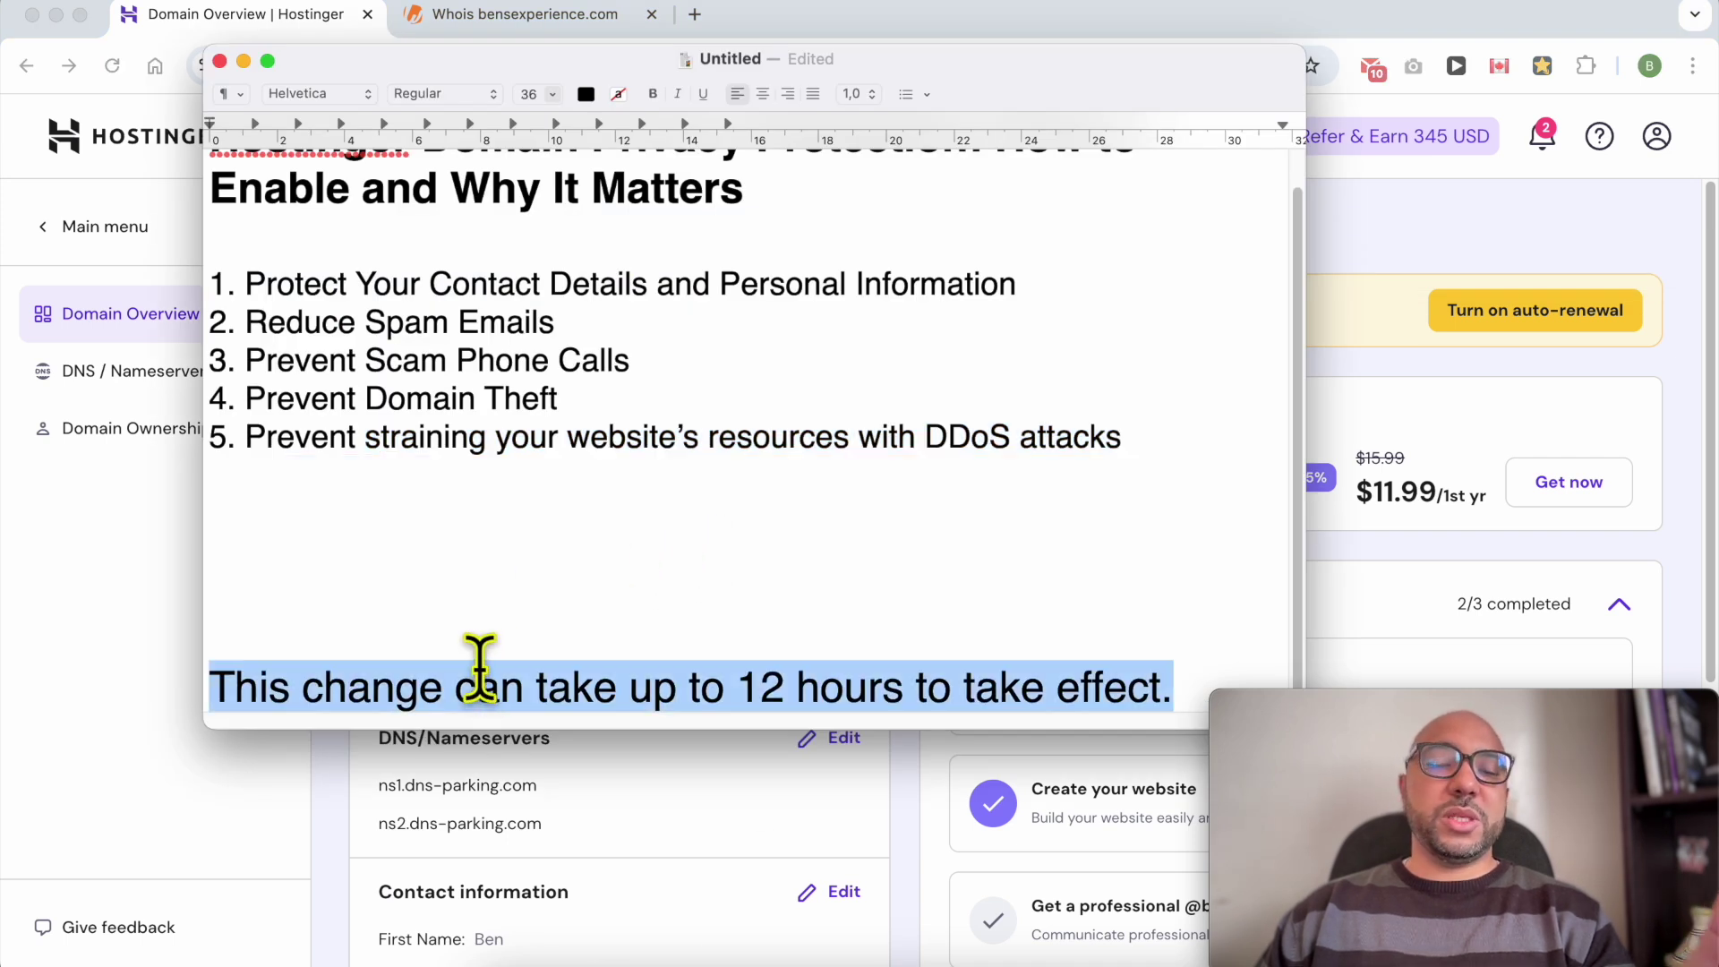
{"action": "left_click", "coordinate": [626, 825]}
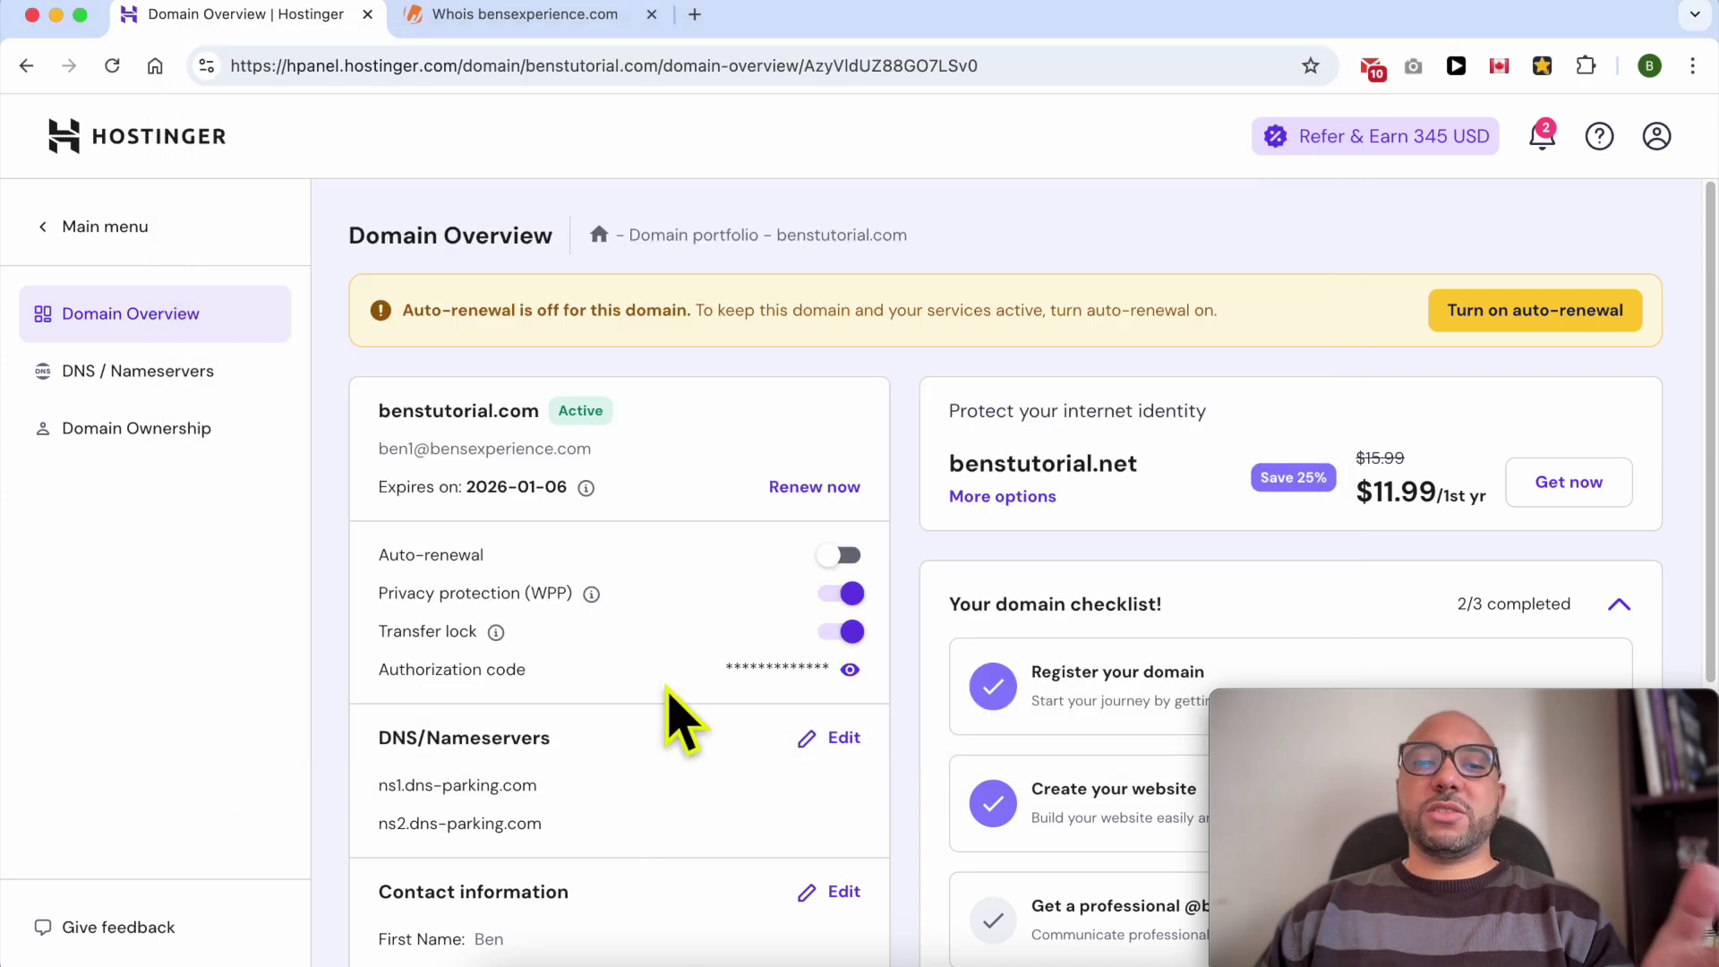
Run a Whois lookup for benstutorial.com by pasting it into the search field
{"action": "key", "text": "ctrl+Tab"}
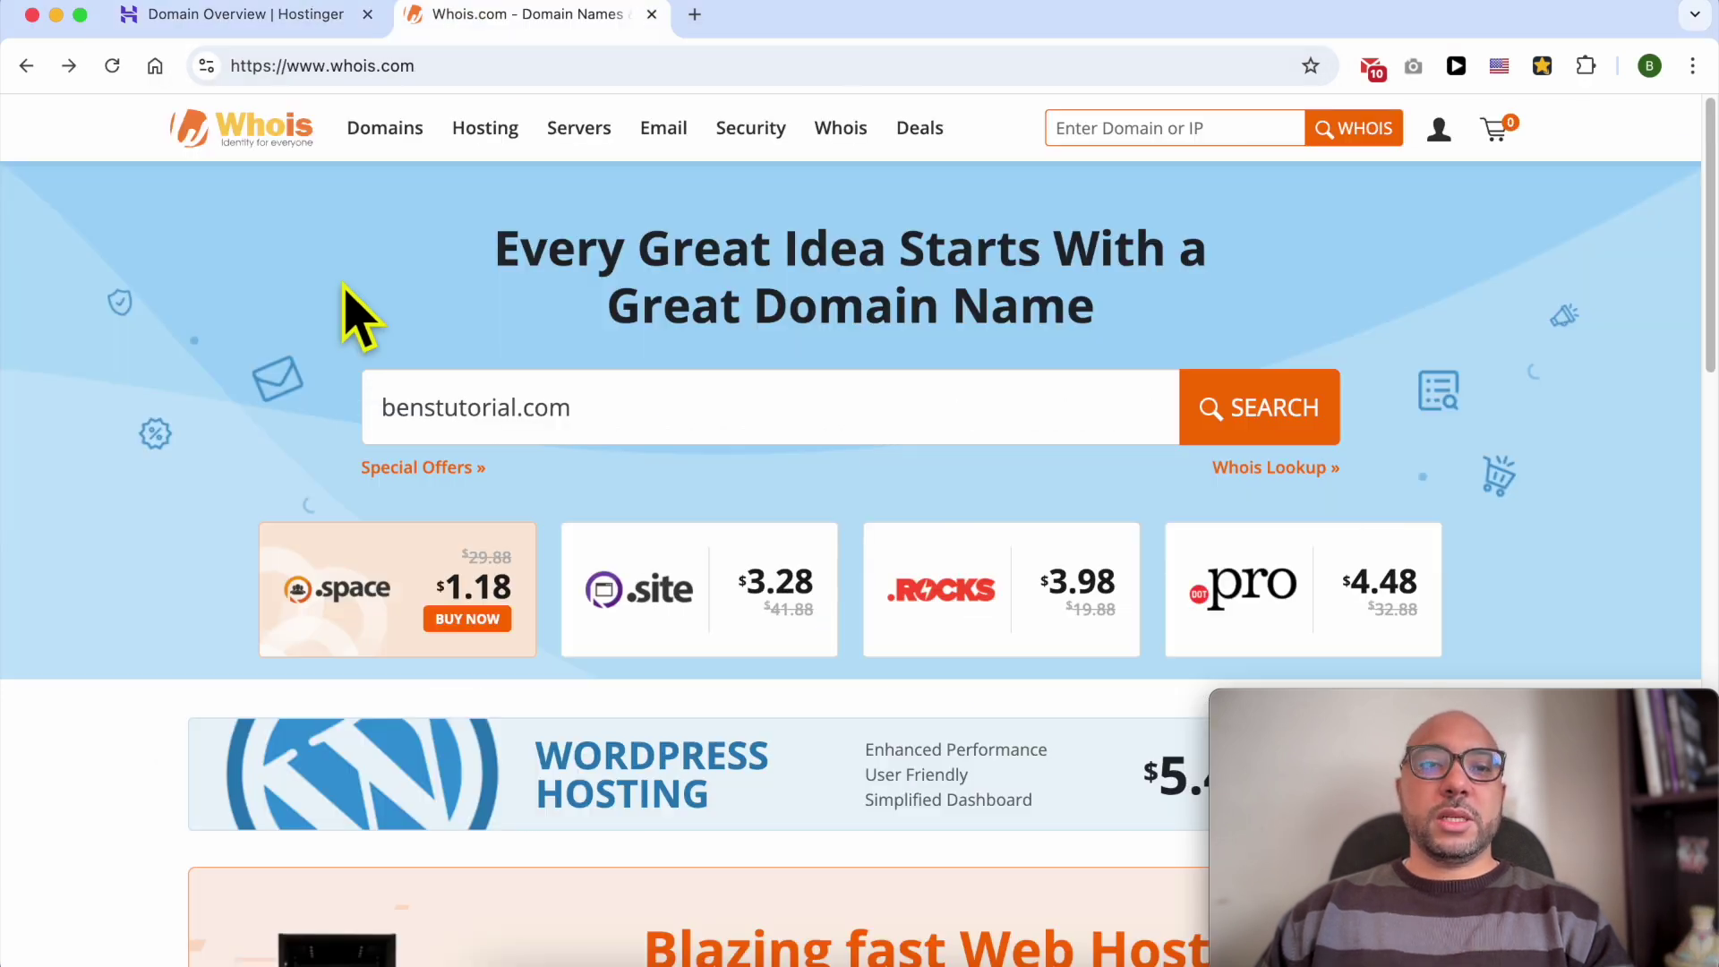
{"action": "left_click", "coordinate": [857, 131]}
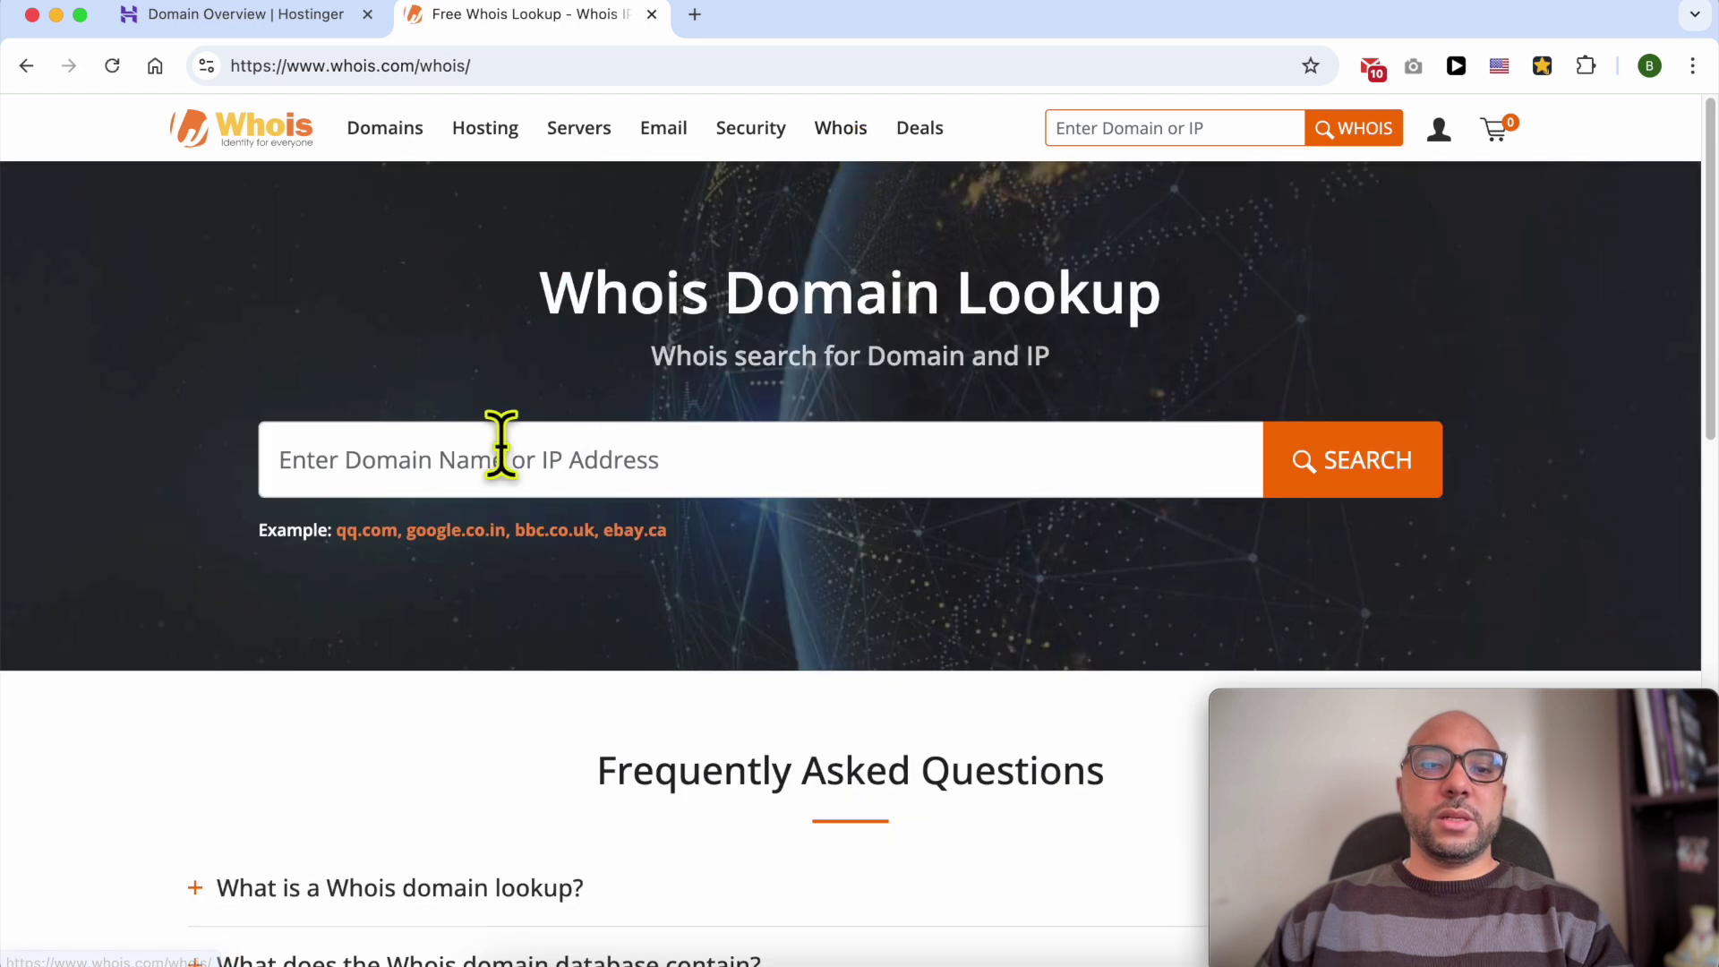
{"action": "right_click", "coordinate": [502, 445]}
{"action": "left_click", "coordinate": [581, 616]}
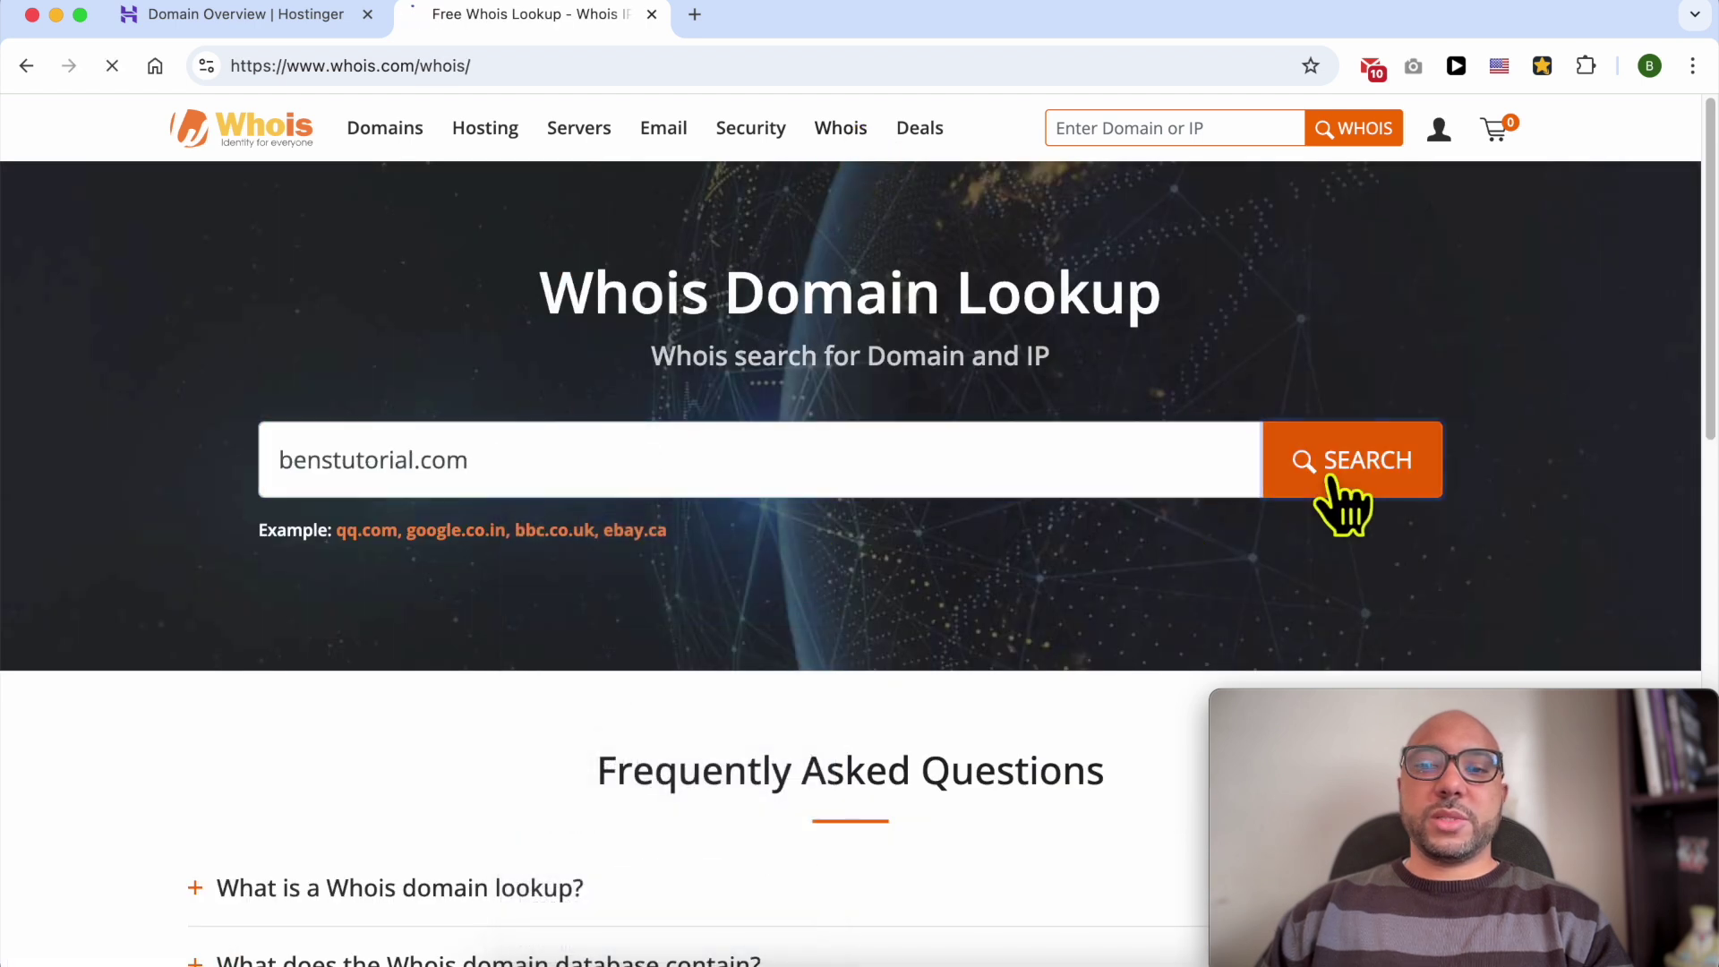
{"action": "left_click", "coordinate": [1343, 498]}
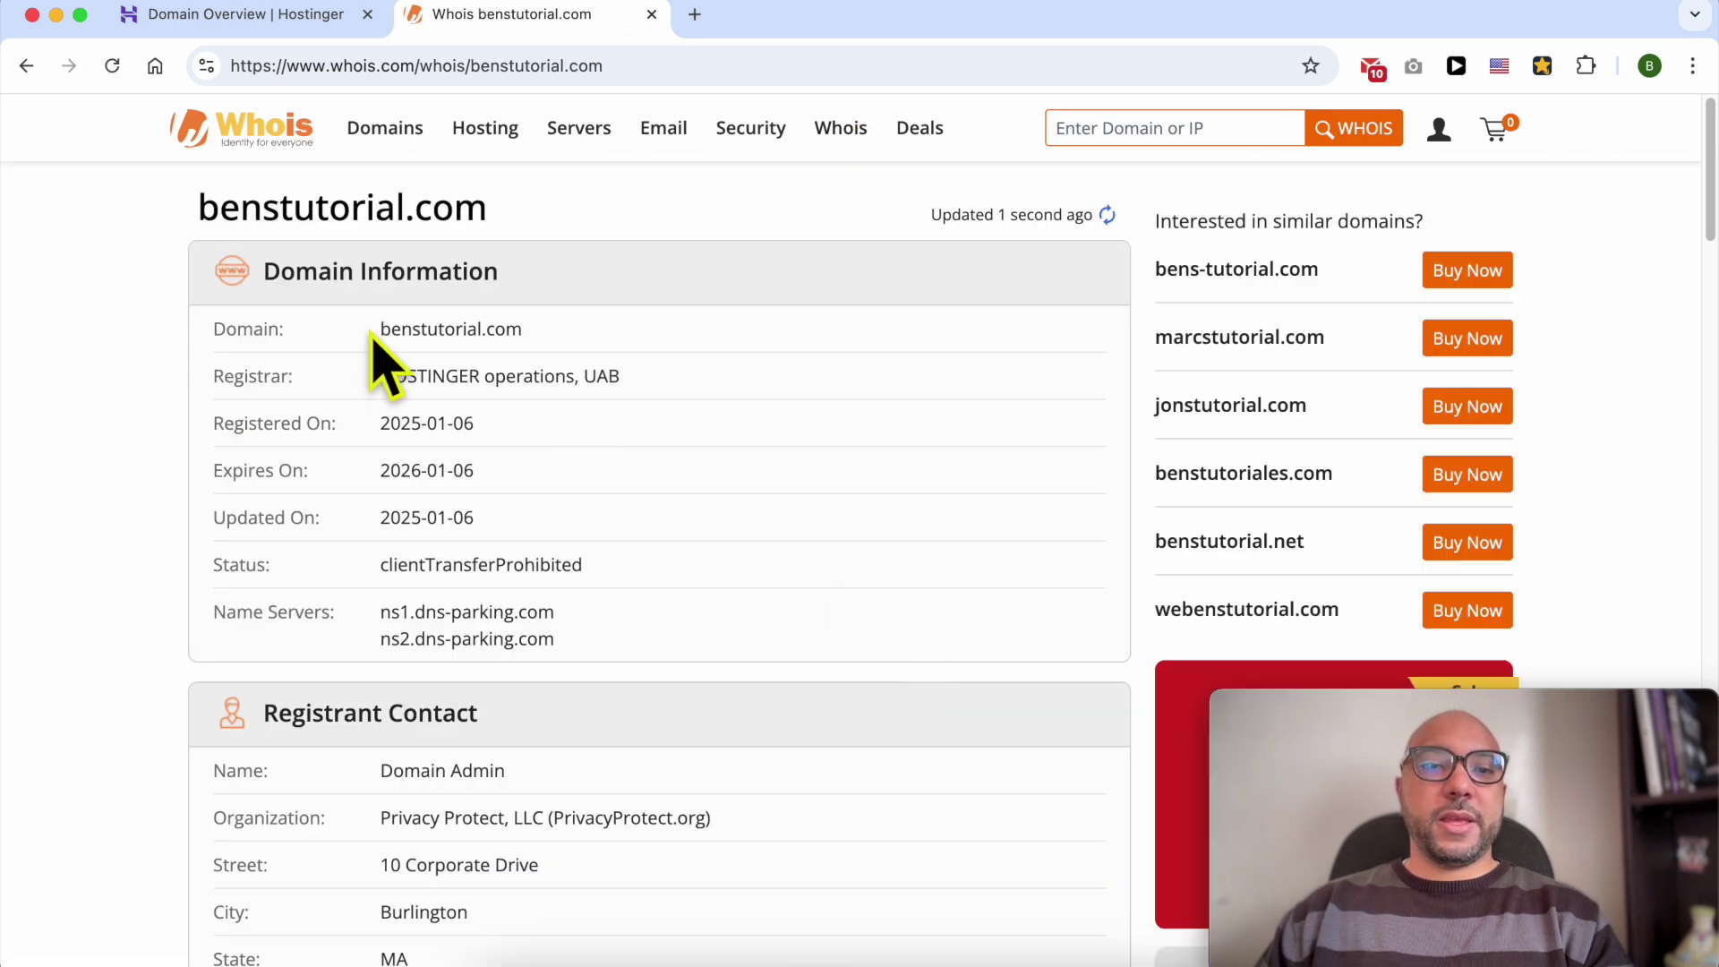
Review the registrant and technical contacts masked by Privacy Protect, LLC, then bring the notes forward
{"action": "mouse_move", "coordinate": [376, 329]}
{"action": "left_mouse_down"}
{"action": "mouse_move", "coordinate": [642, 861]}
{"action": "mouse_move", "coordinate": [716, 777]}
{"action": "left_mouse_up"}
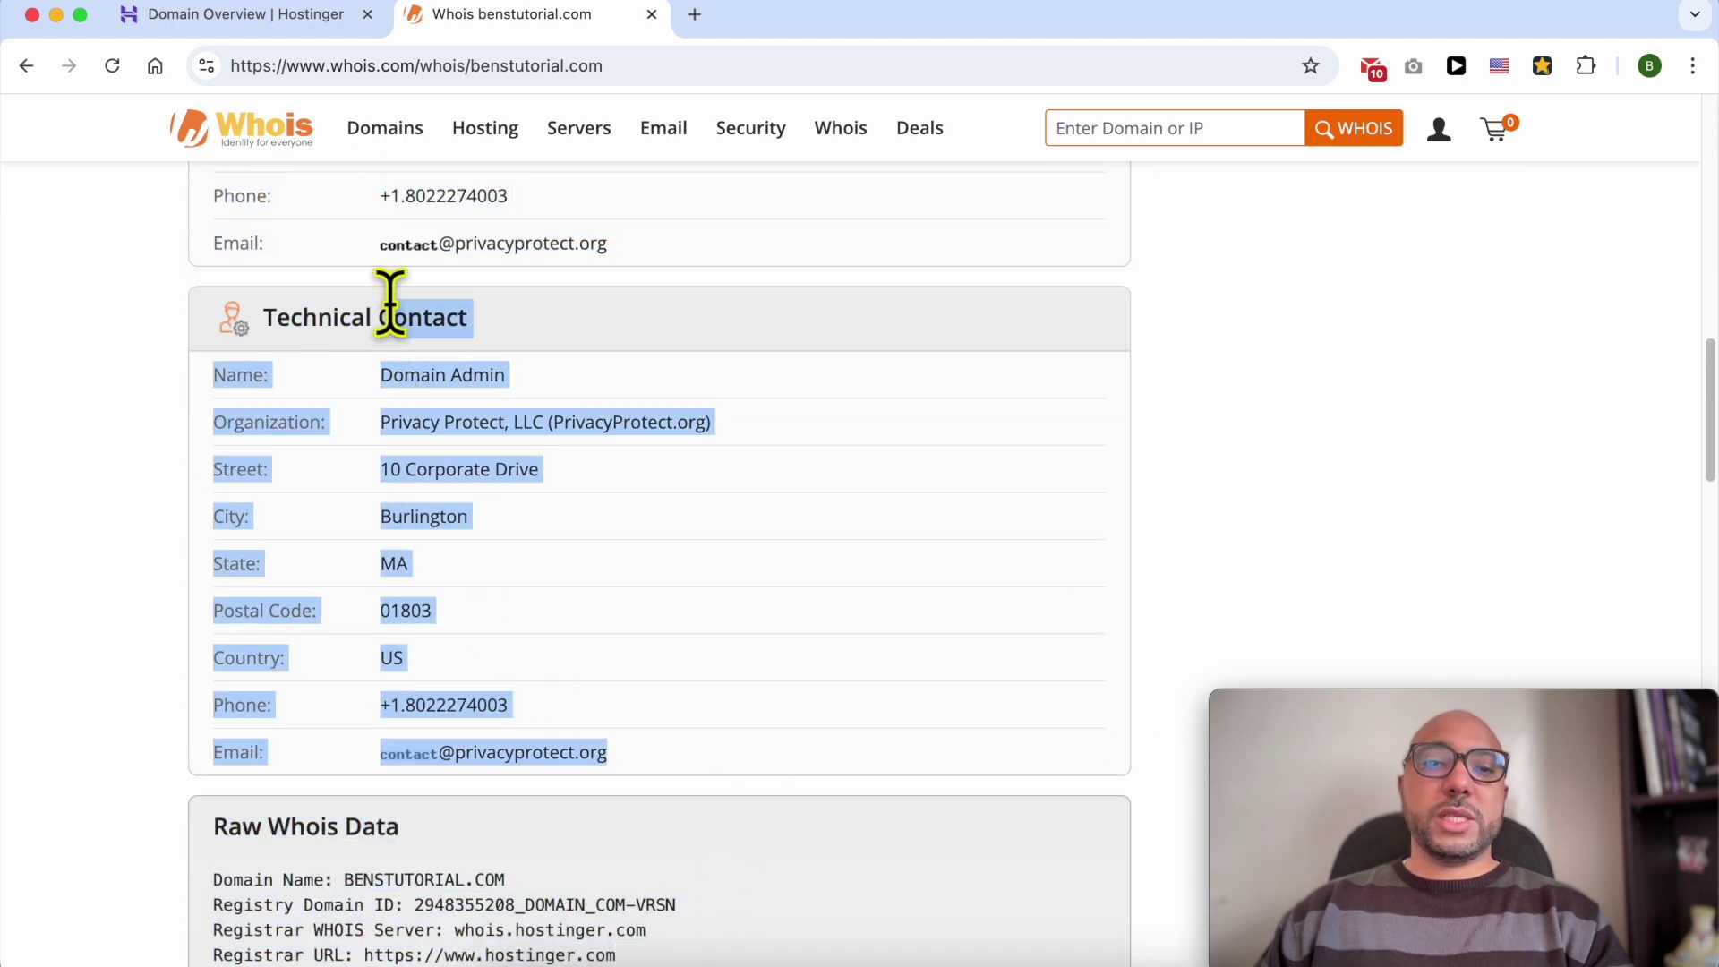
{"action": "mouse_move", "coordinate": [716, 777]}
{"action": "left_mouse_down"}
{"action": "mouse_move", "coordinate": [394, 121]}
{"action": "mouse_move", "coordinate": [395, 77]}
{"action": "mouse_move", "coordinate": [371, 573]}
{"action": "mouse_move", "coordinate": [383, 491]}
{"action": "left_mouse_up"}
{"action": "left_click", "coordinate": [383, 497]}
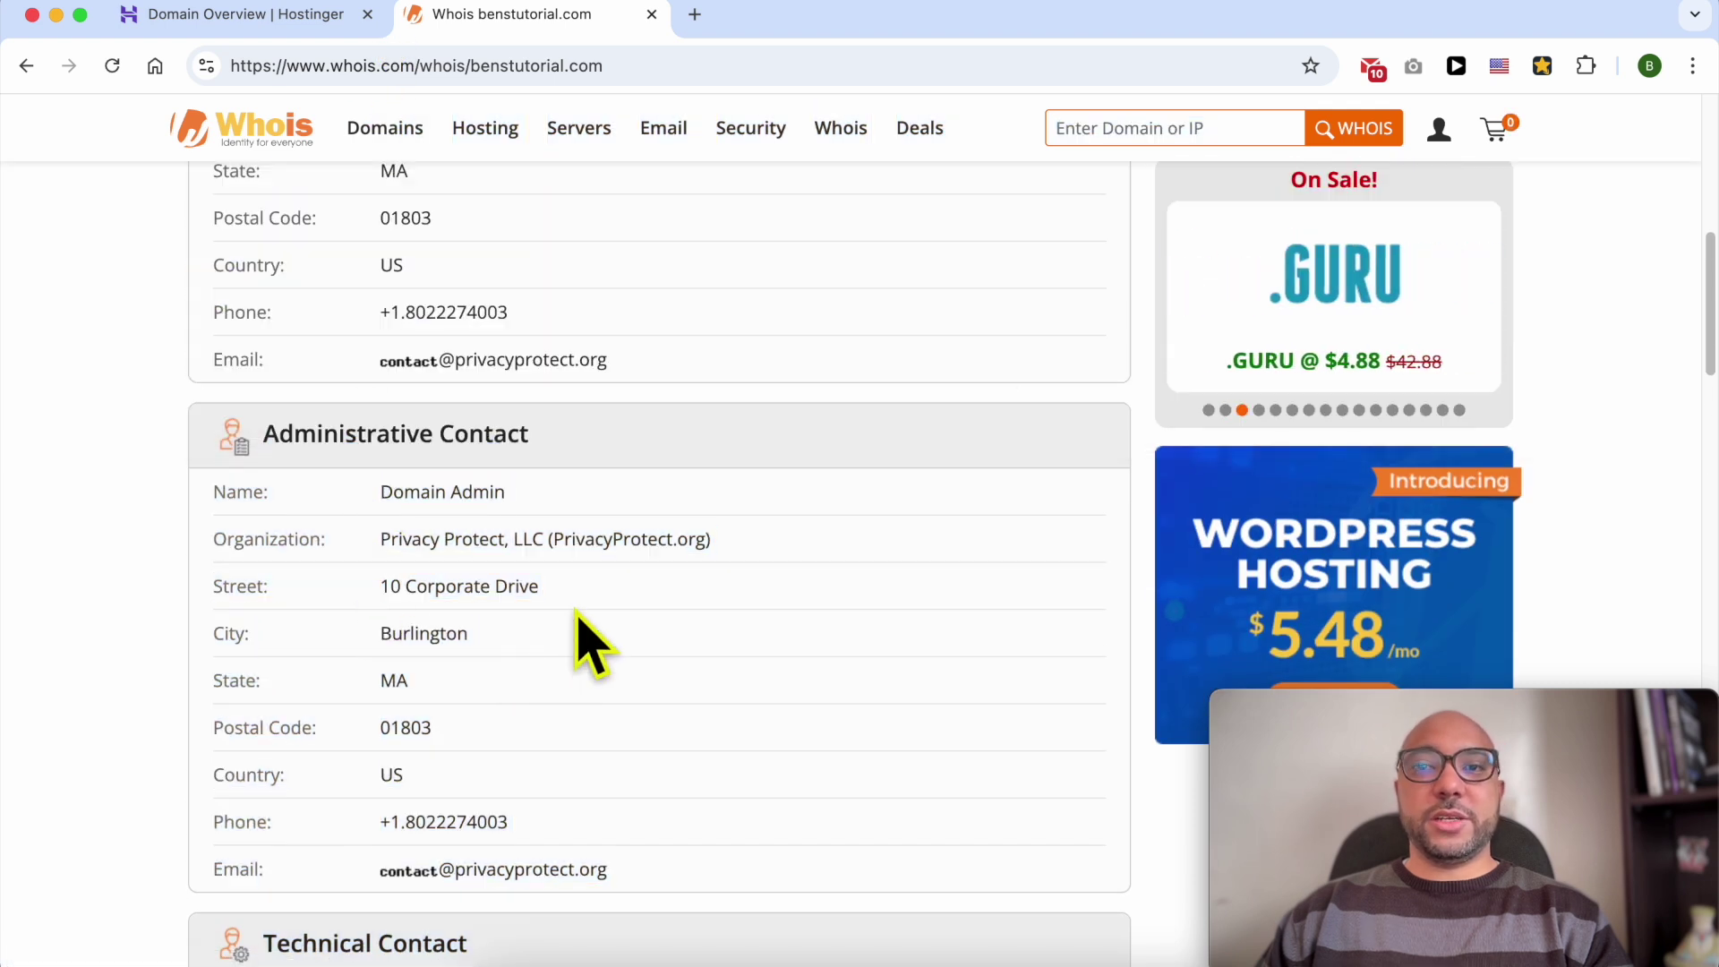
{"action": "left_click", "coordinate": [633, 953]}
{"action": "scroll", "coordinate": [707, 555], "scroll_direction": "up", "scroll_amount": 2}
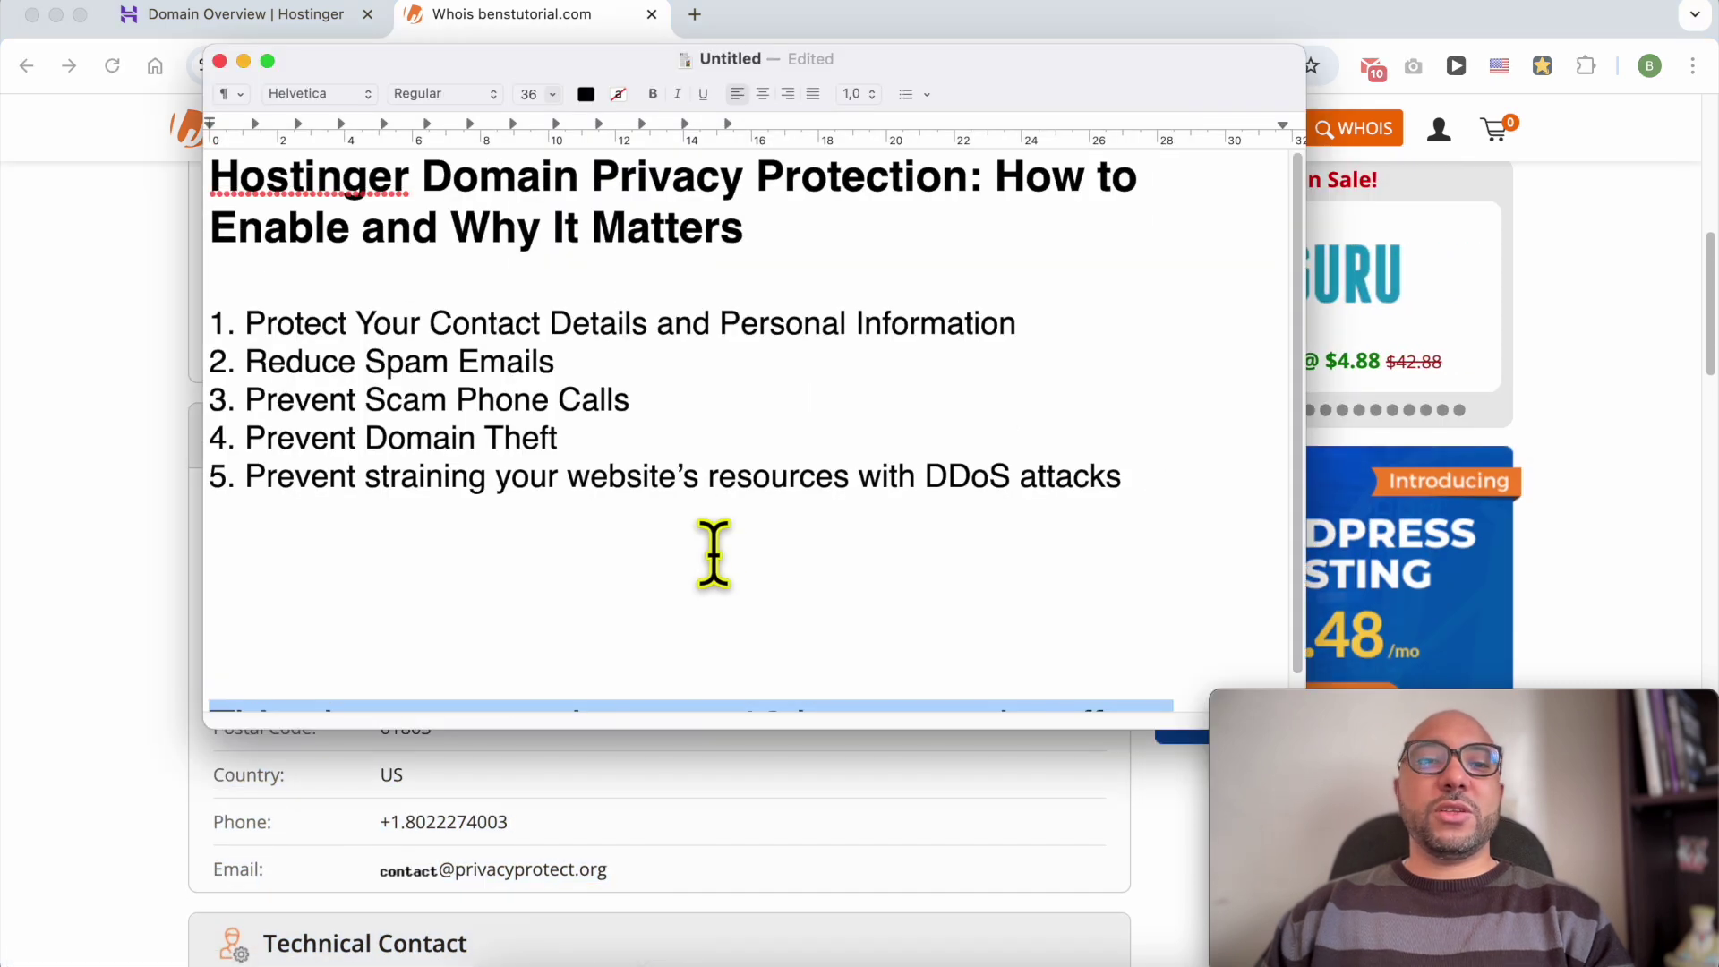